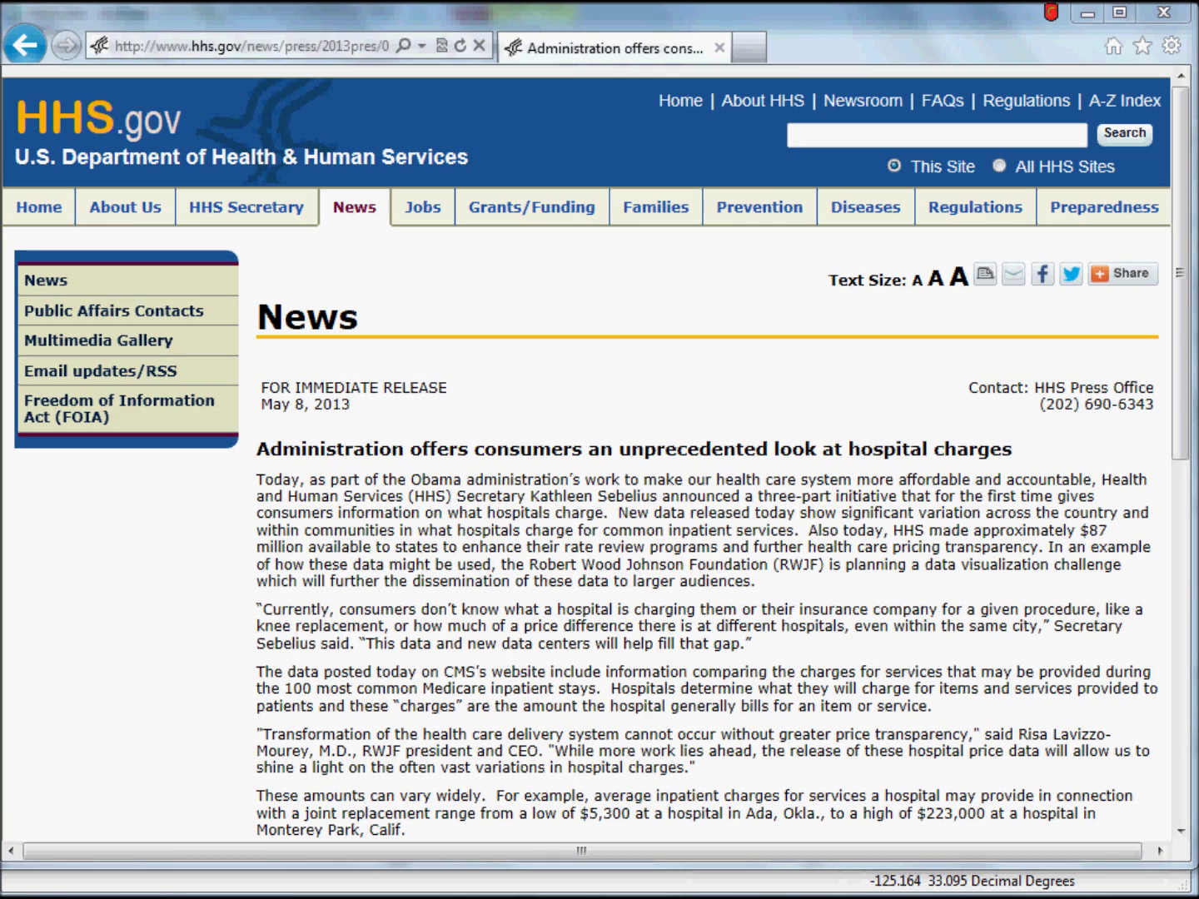
# Open the CMS hospital dataset page and bring the Medicare charge workbook into view in Excel
pyautogui.moveTo(1180, 304); pyautogui.dragTo(1192, 542)
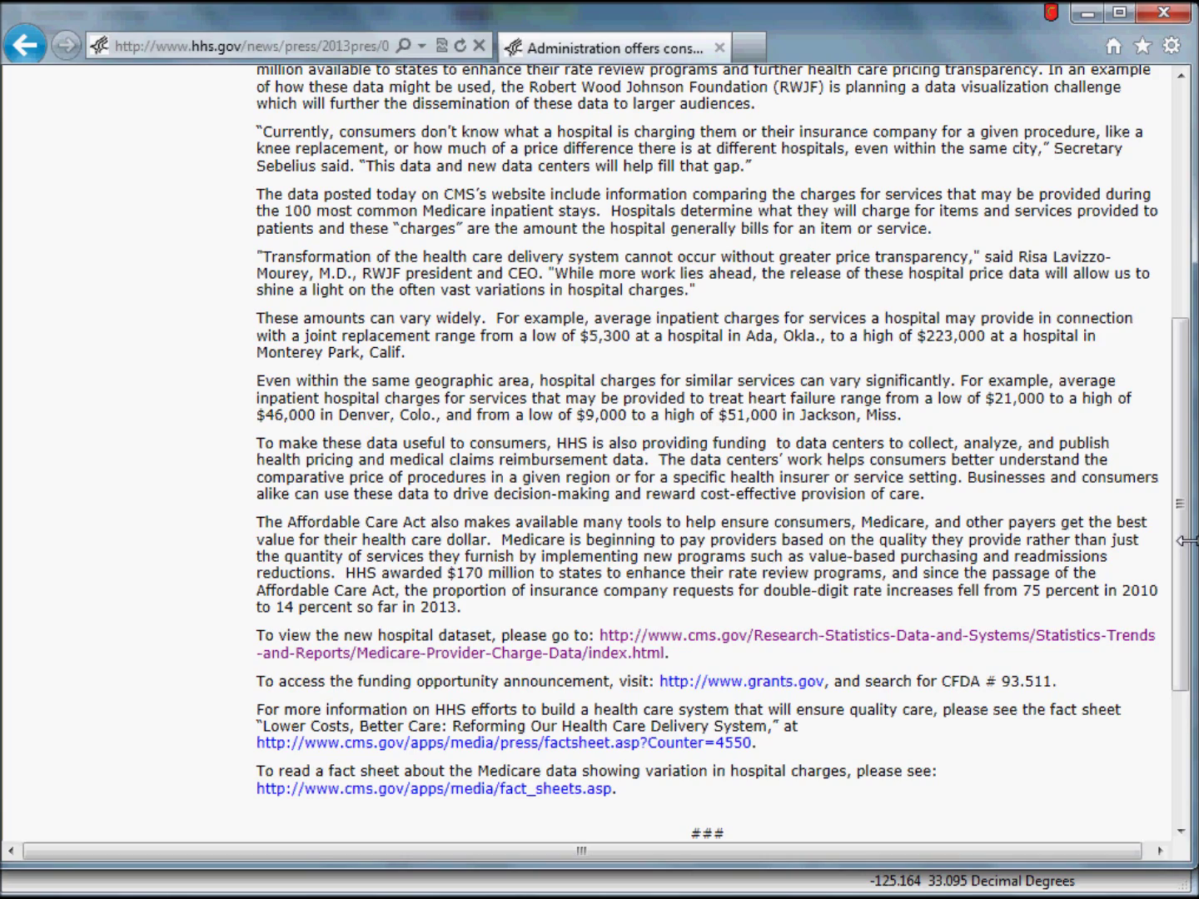
pyautogui.moveTo(1177, 541); pyautogui.dragTo(1175, 462)
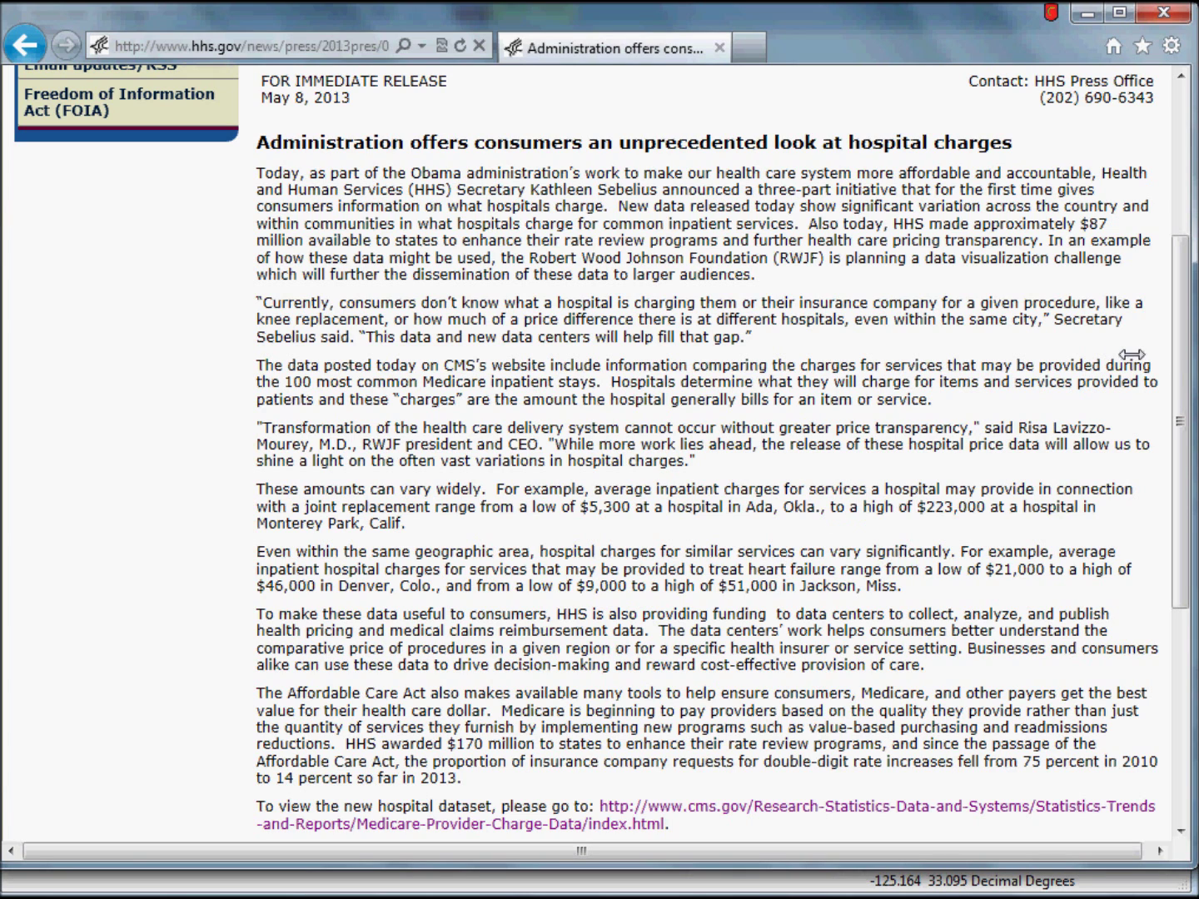
pyautogui.moveTo(1179, 364); pyautogui.dragTo(1194, 562)
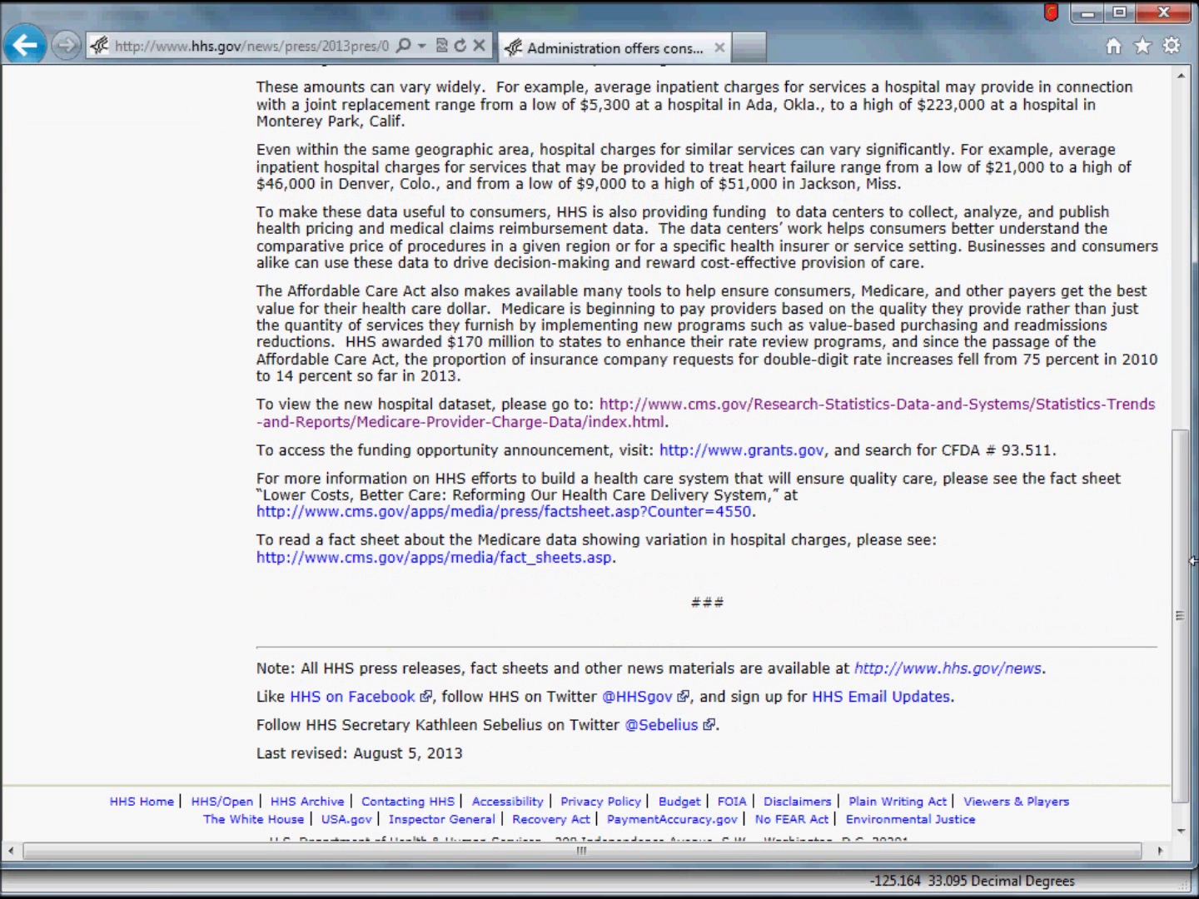
pyautogui.click(652, 411)
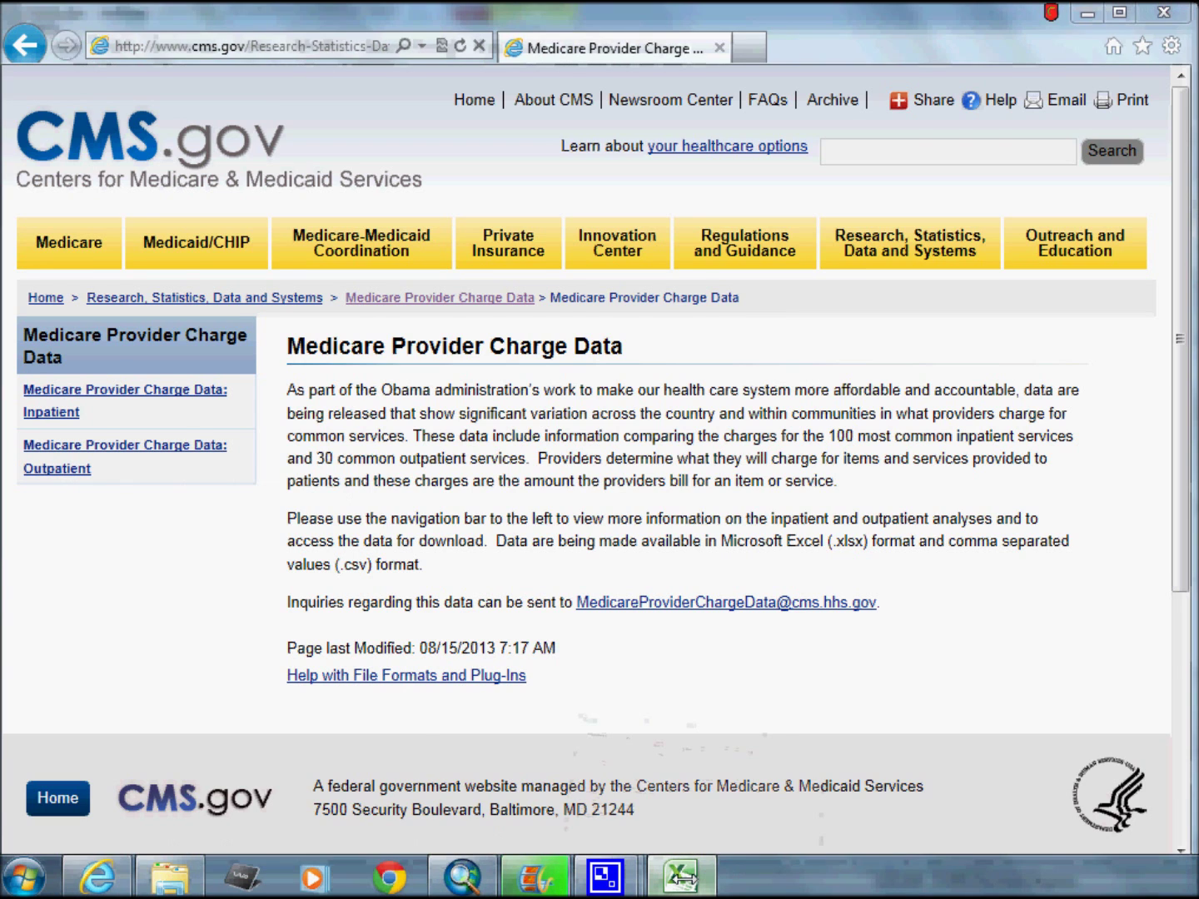
pyautogui.click(681, 878)
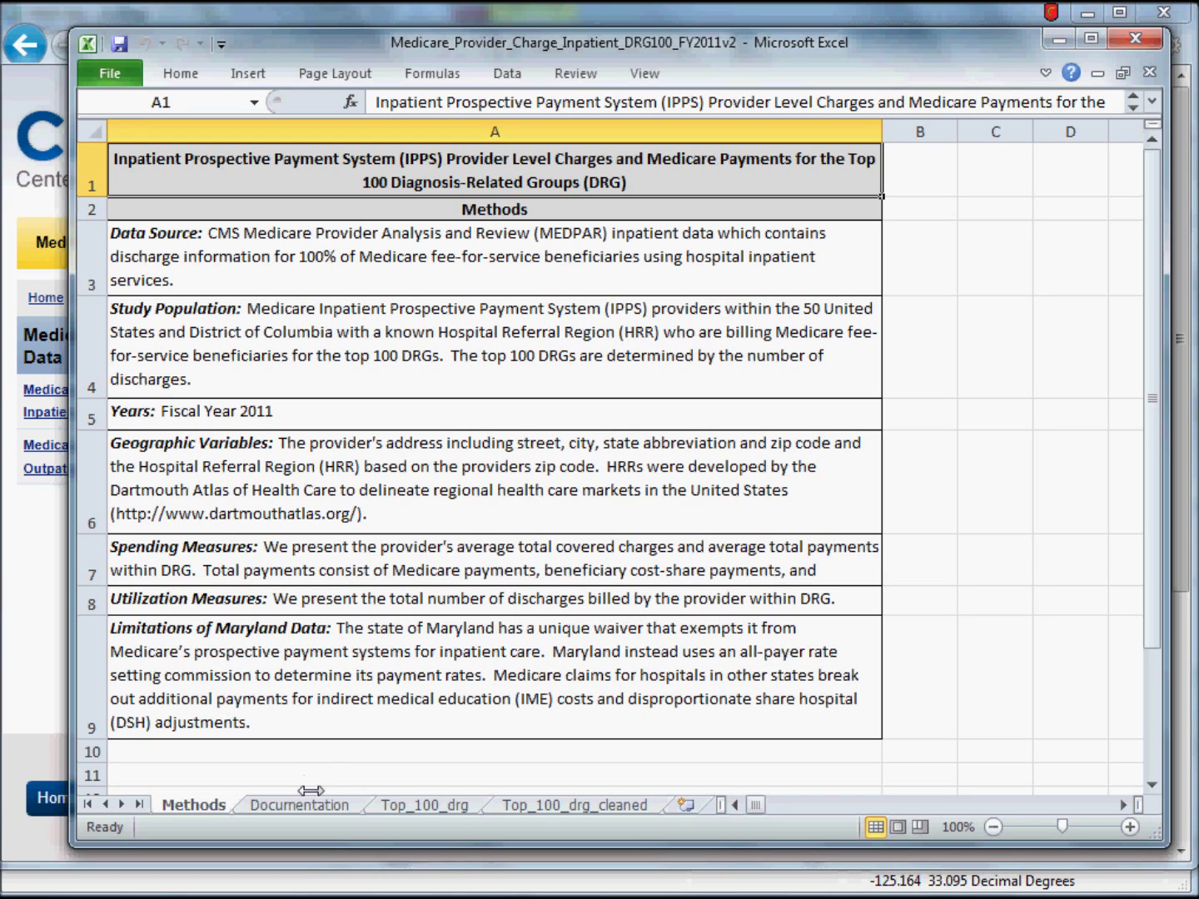
# Review the Top_100_drg, Documentation and Top_100_drg_cleaned sheets, then minimize Excel
pyautogui.click(424, 803)
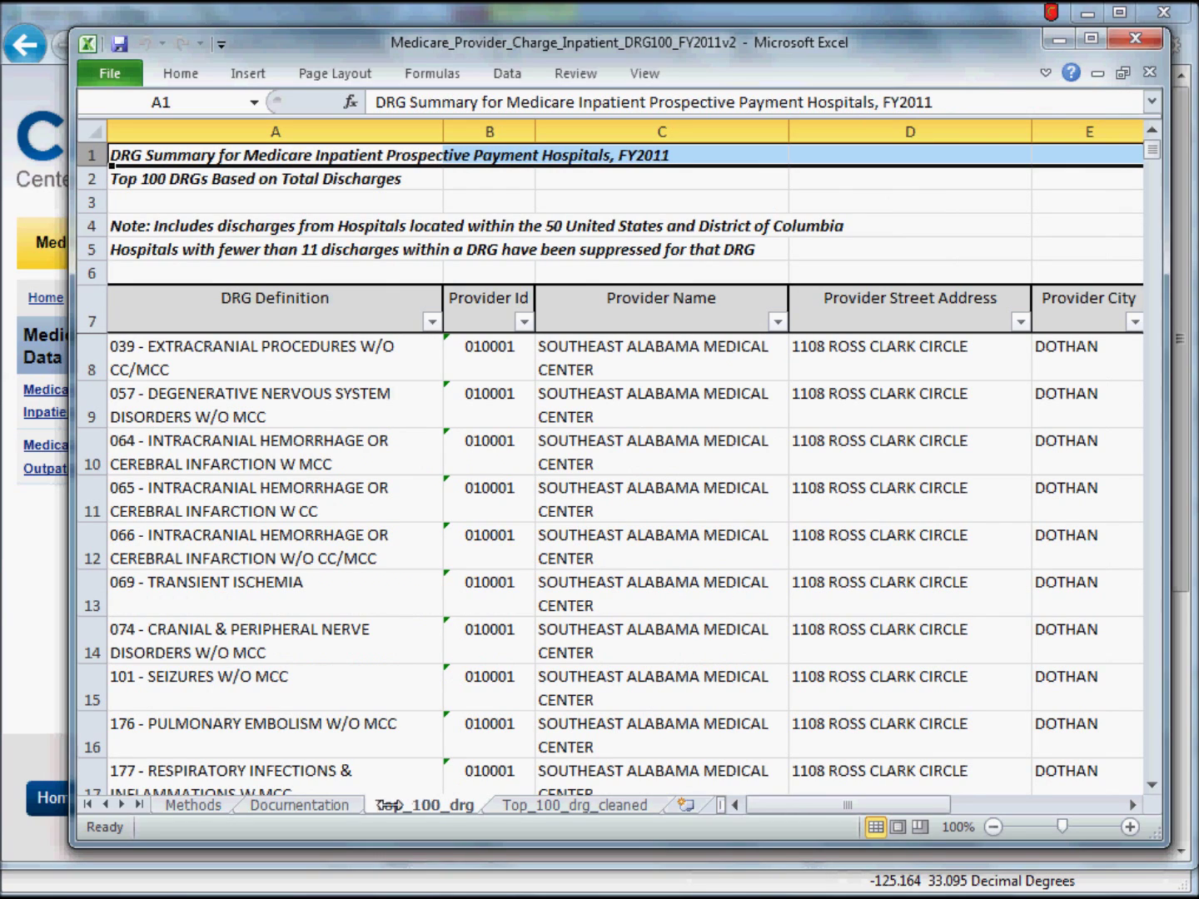
pyautogui.click(324, 802)
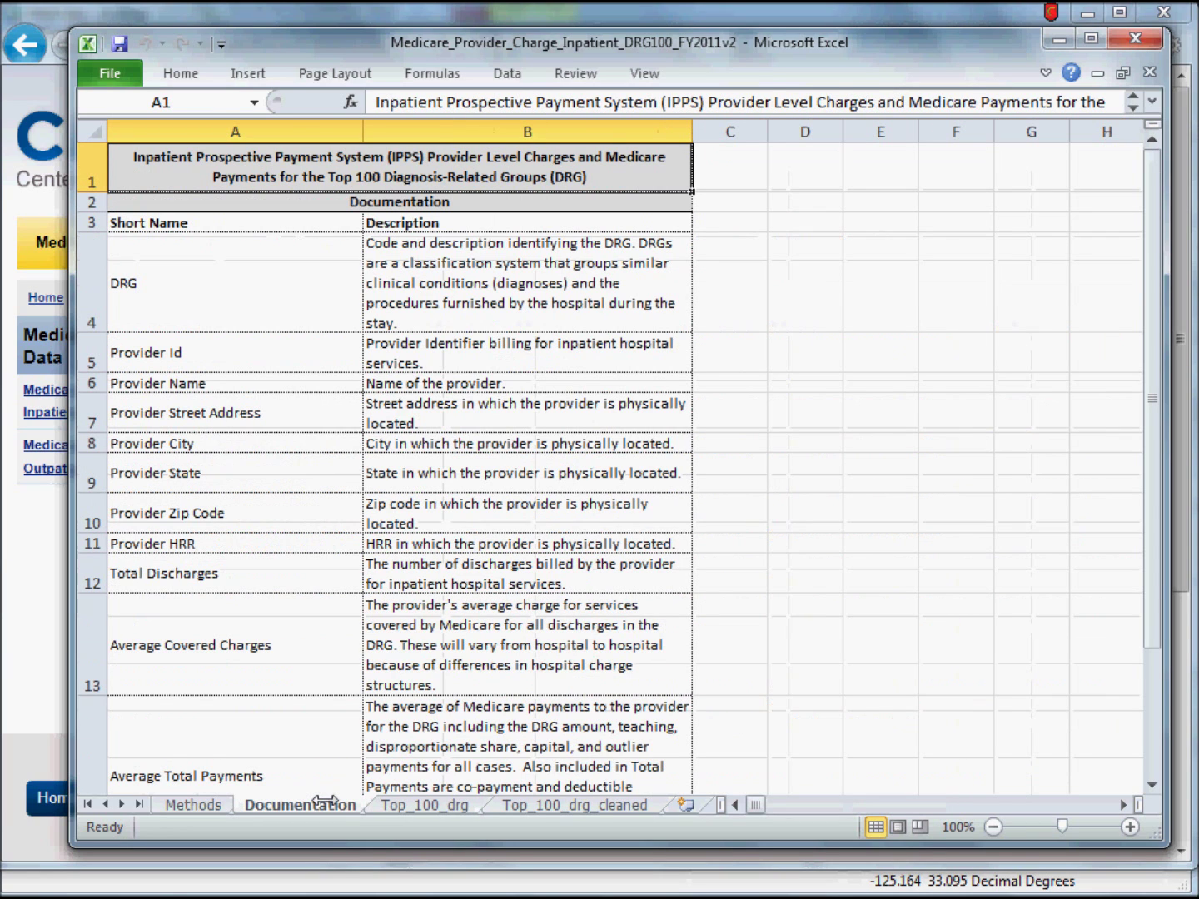
pyautogui.click(557, 807)
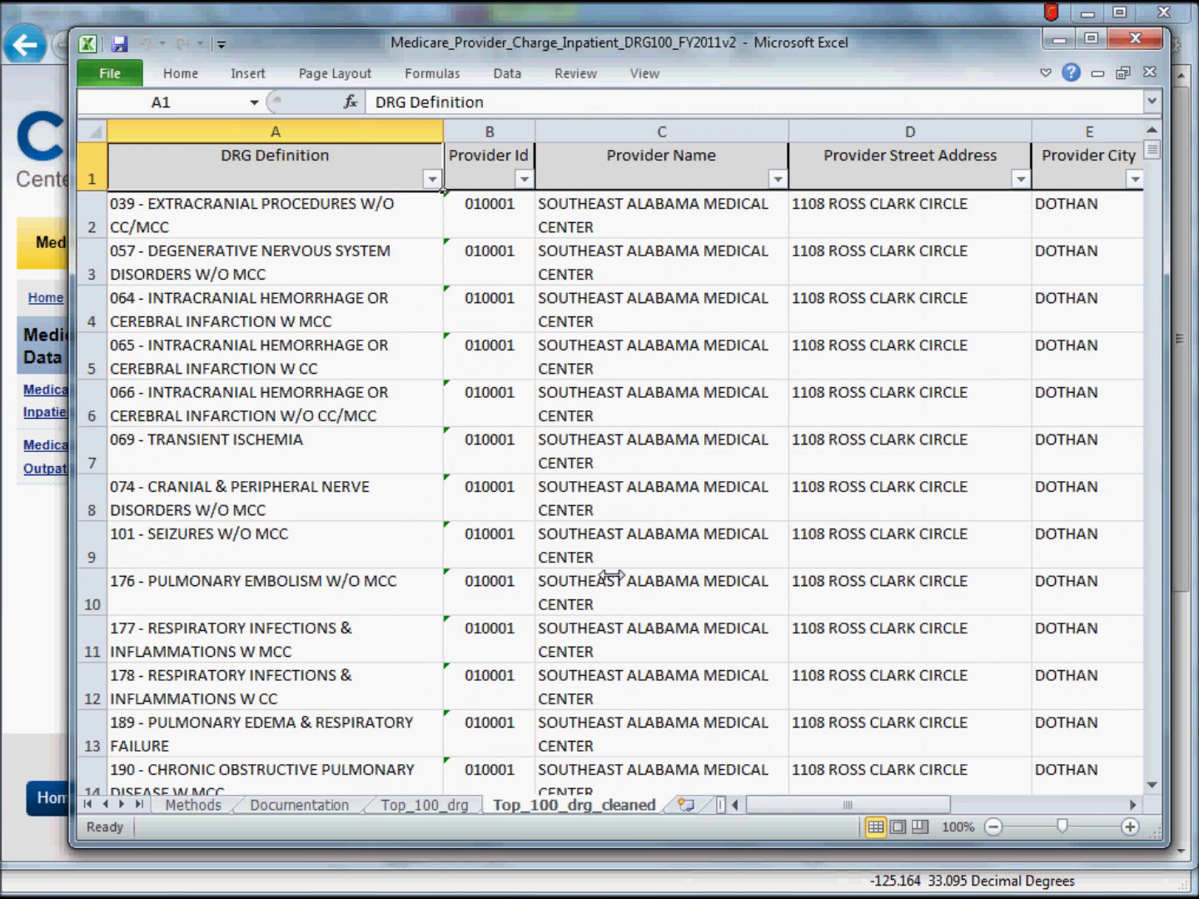
pyautogui.click(438, 804)
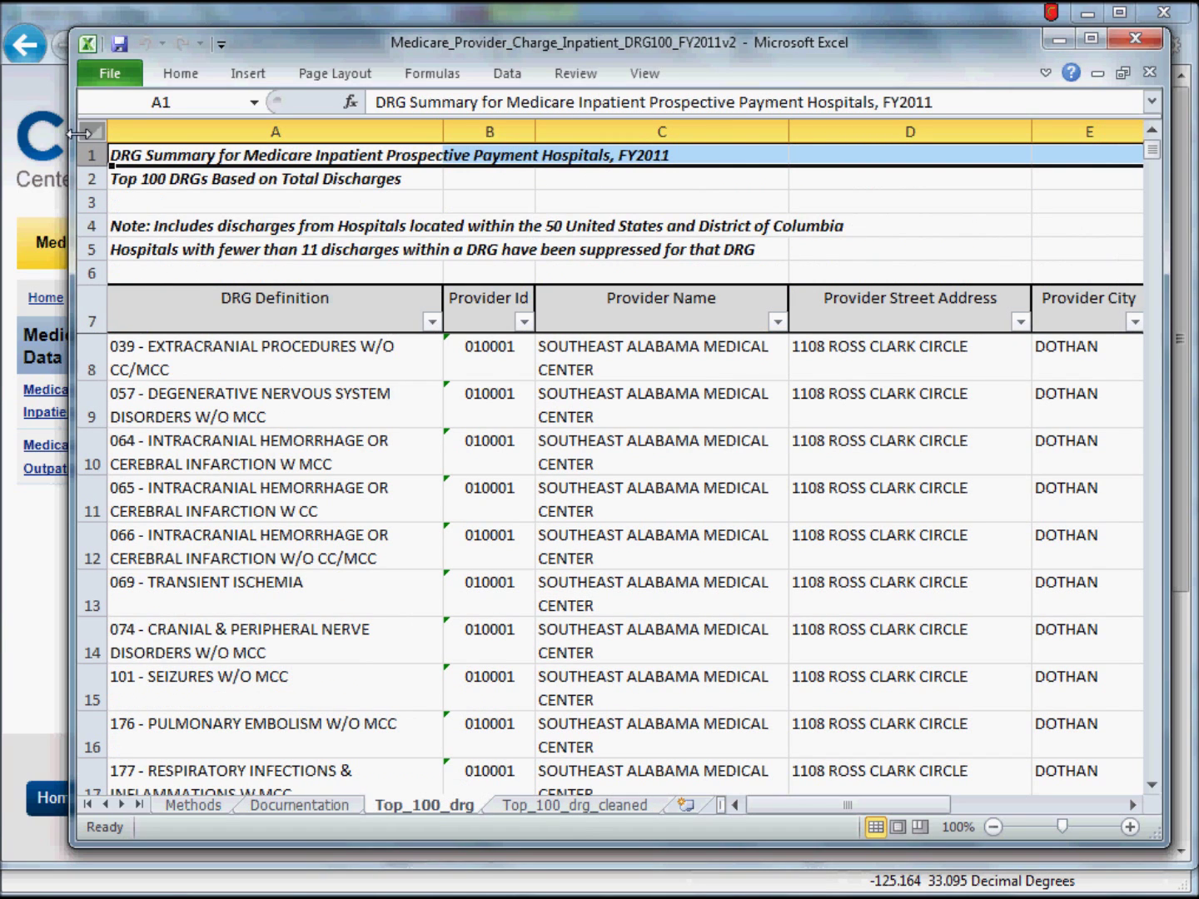
pyautogui.click(596, 804)
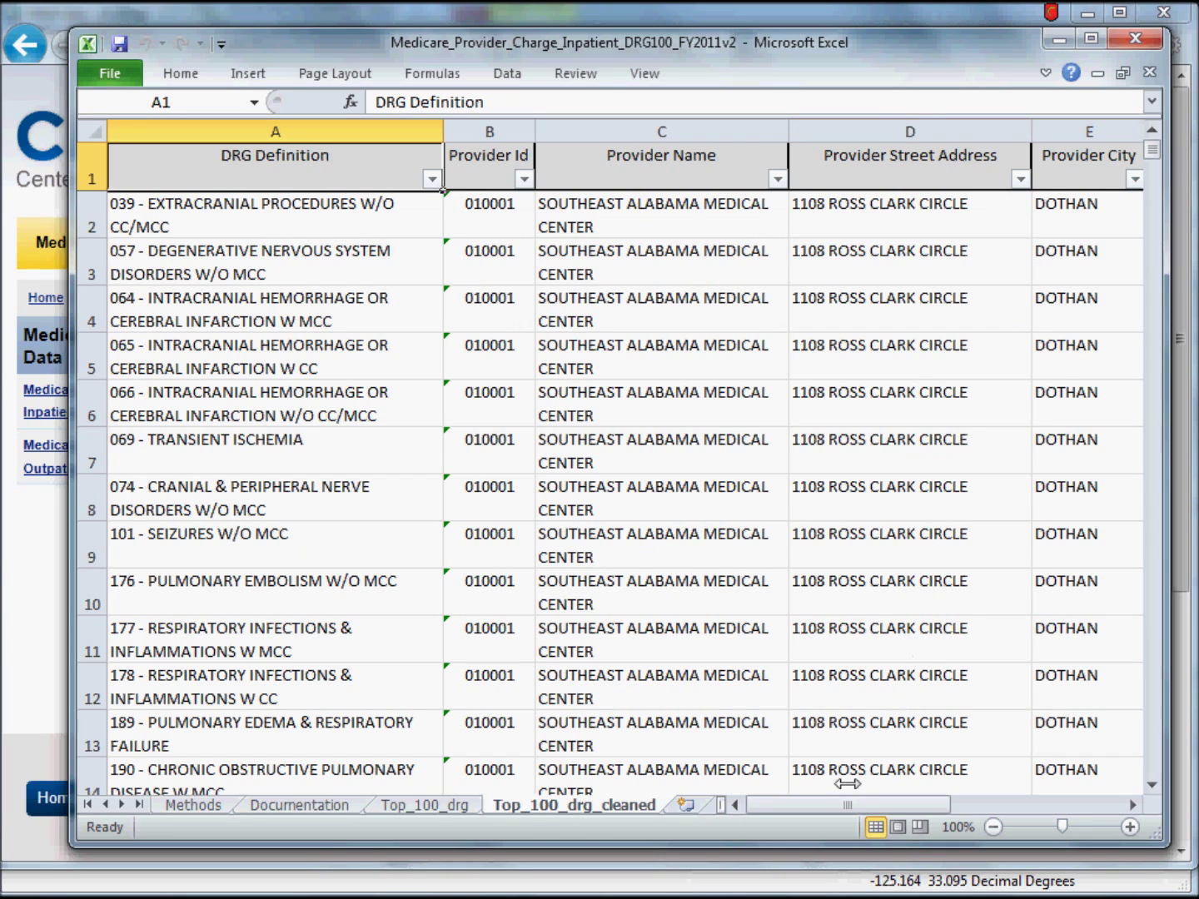
pyautogui.moveTo(849, 801); pyautogui.dragTo(898, 798)
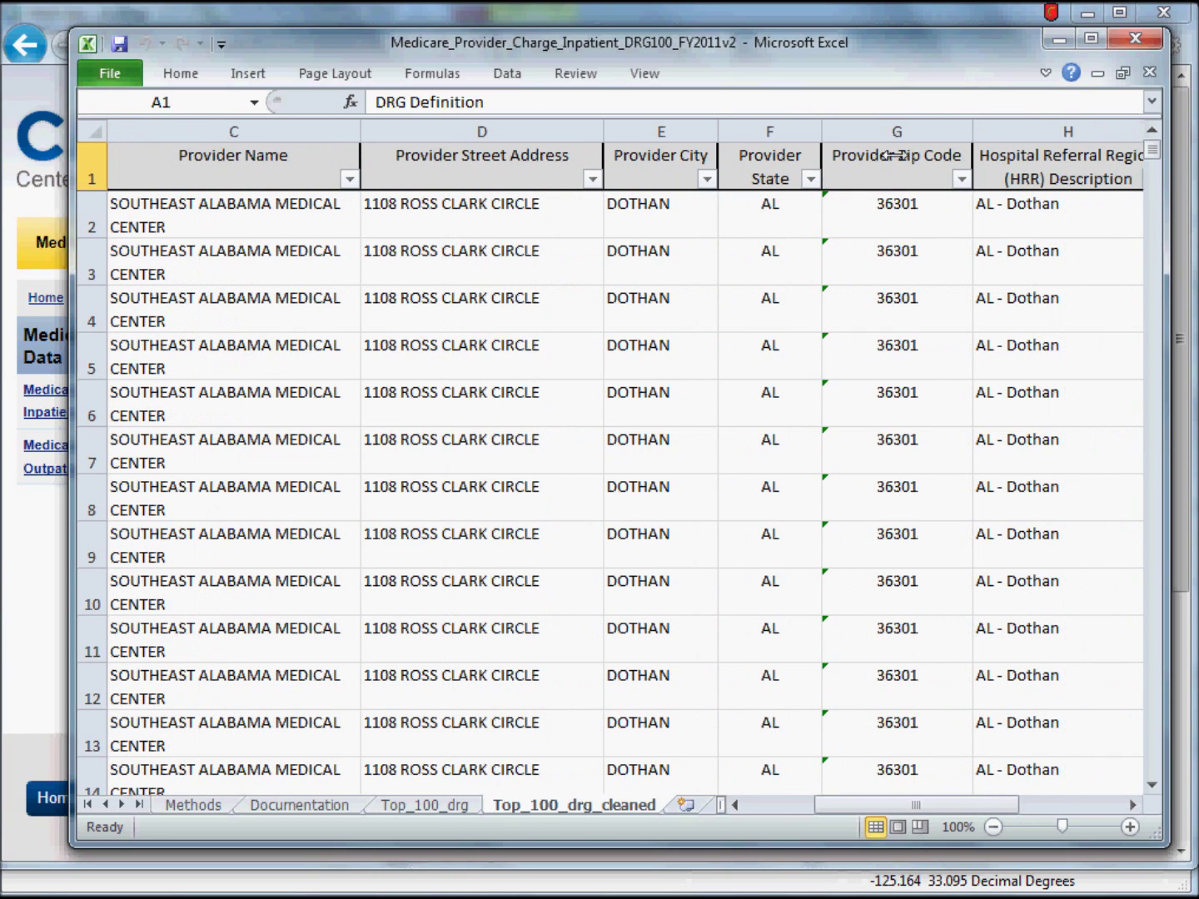
pyautogui.moveTo(898, 804); pyautogui.dragTo(832, 804)
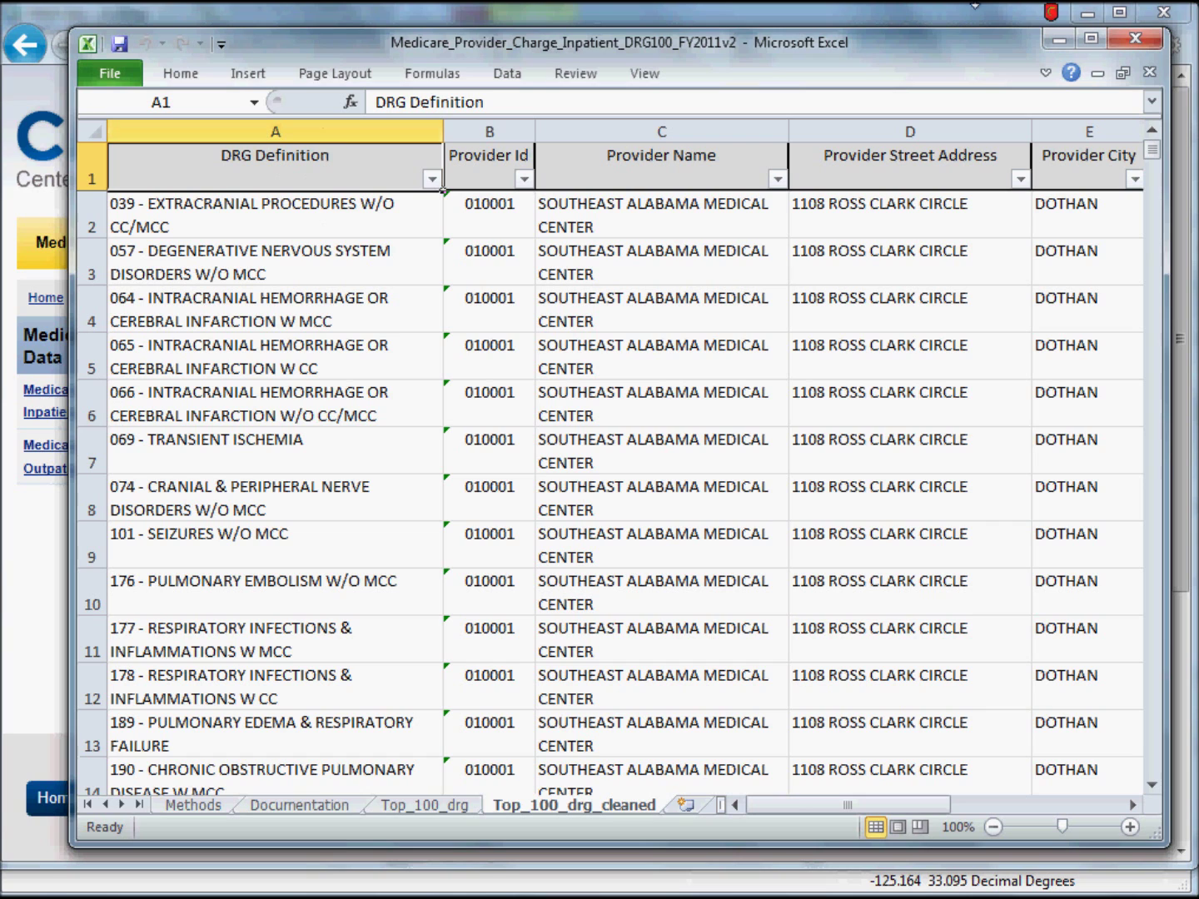
pyautogui.click(1059, 40)
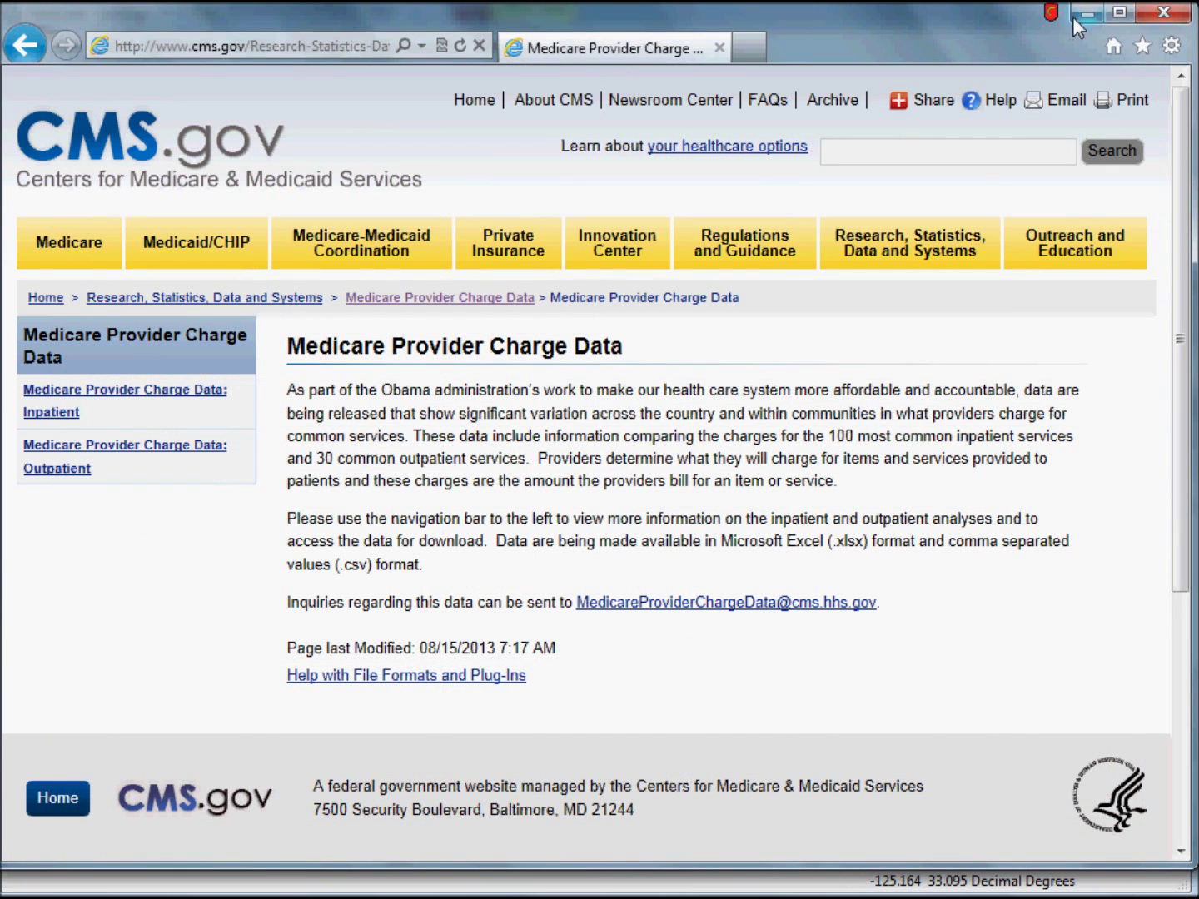
# Minimize Internet Explorer to reach ArcMap and list the map's layers by source
pyautogui.click(1083, 17)
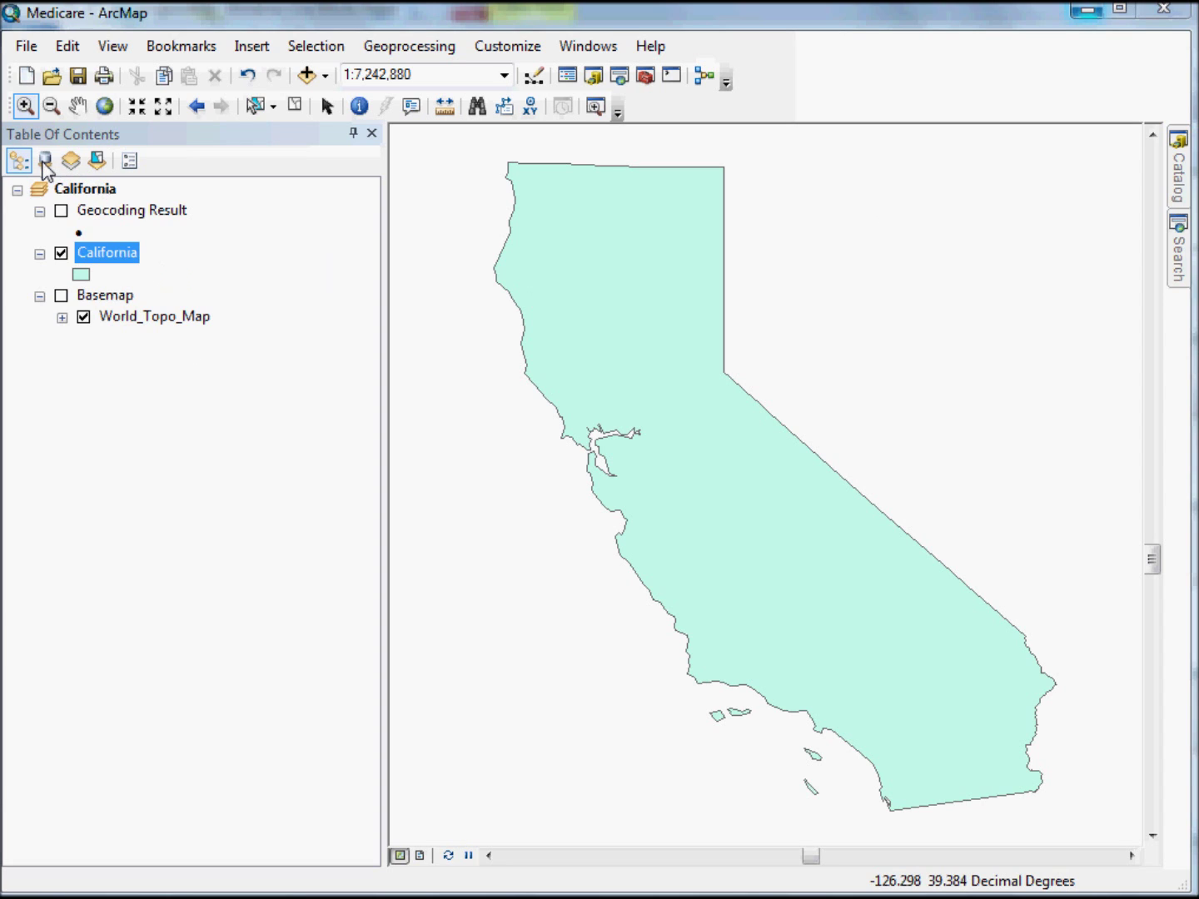
pyautogui.click(44, 161)
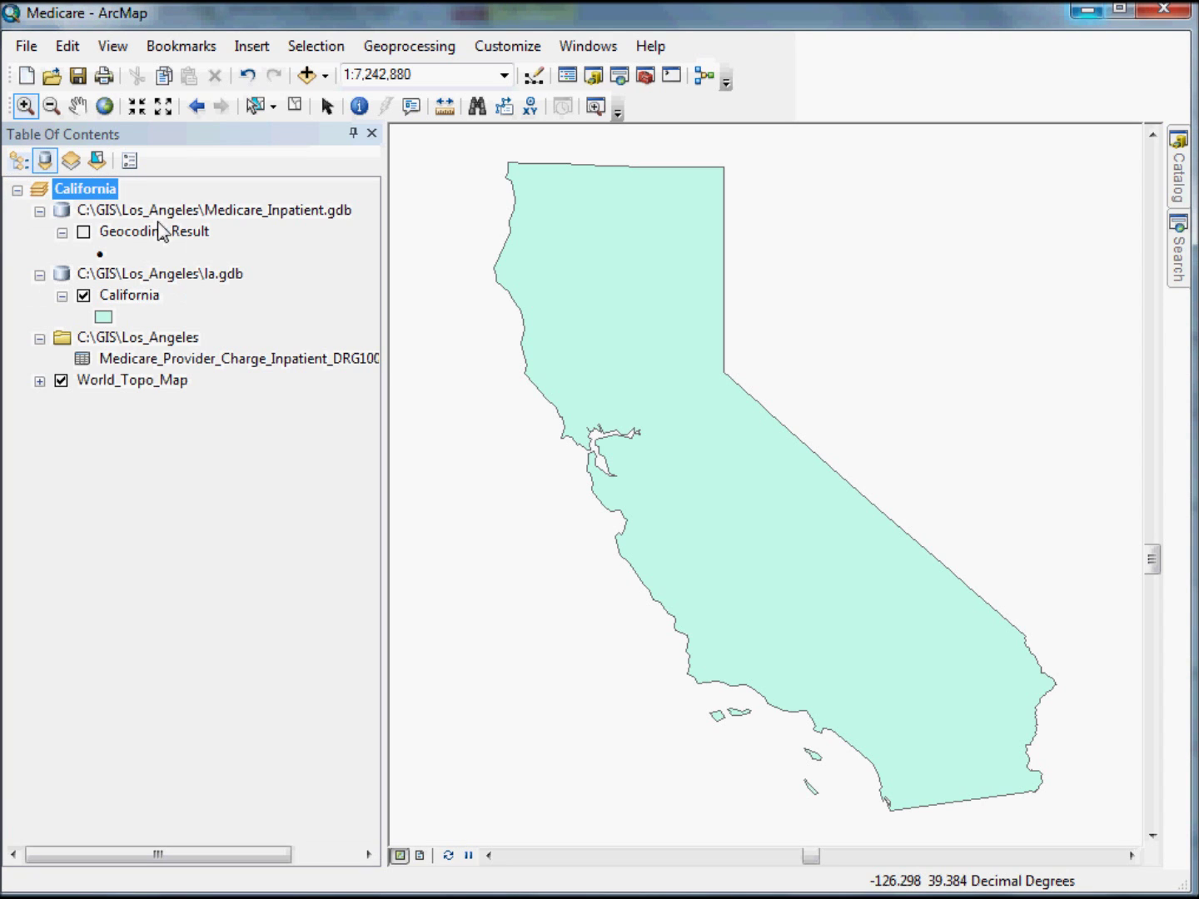
# Open the Medicare charge CSV attribute table, then move and enlarge its window
pyautogui.click(176, 364)
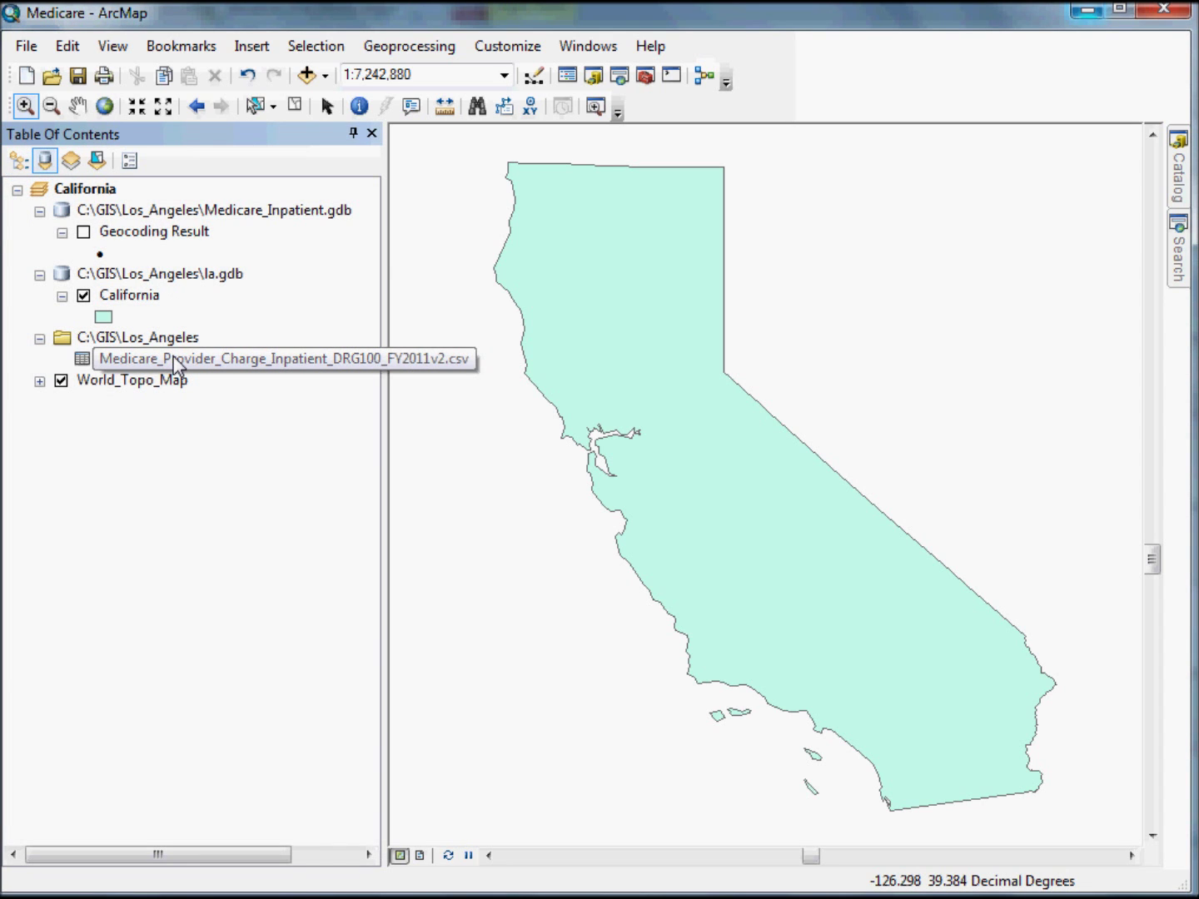
pyautogui.rightClick(177, 365)
pyautogui.click(185, 369)
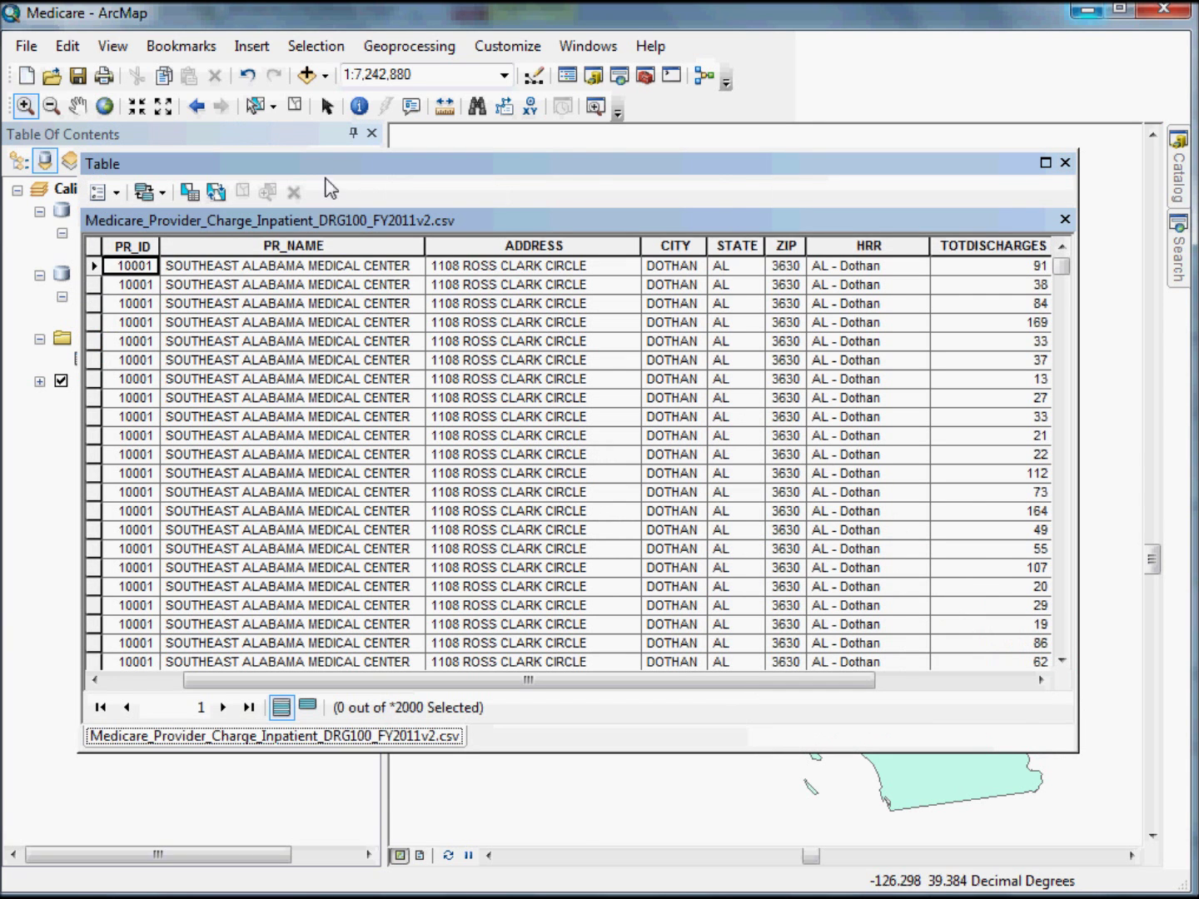
pyautogui.moveTo(334, 163); pyautogui.dragTo(253, 216)
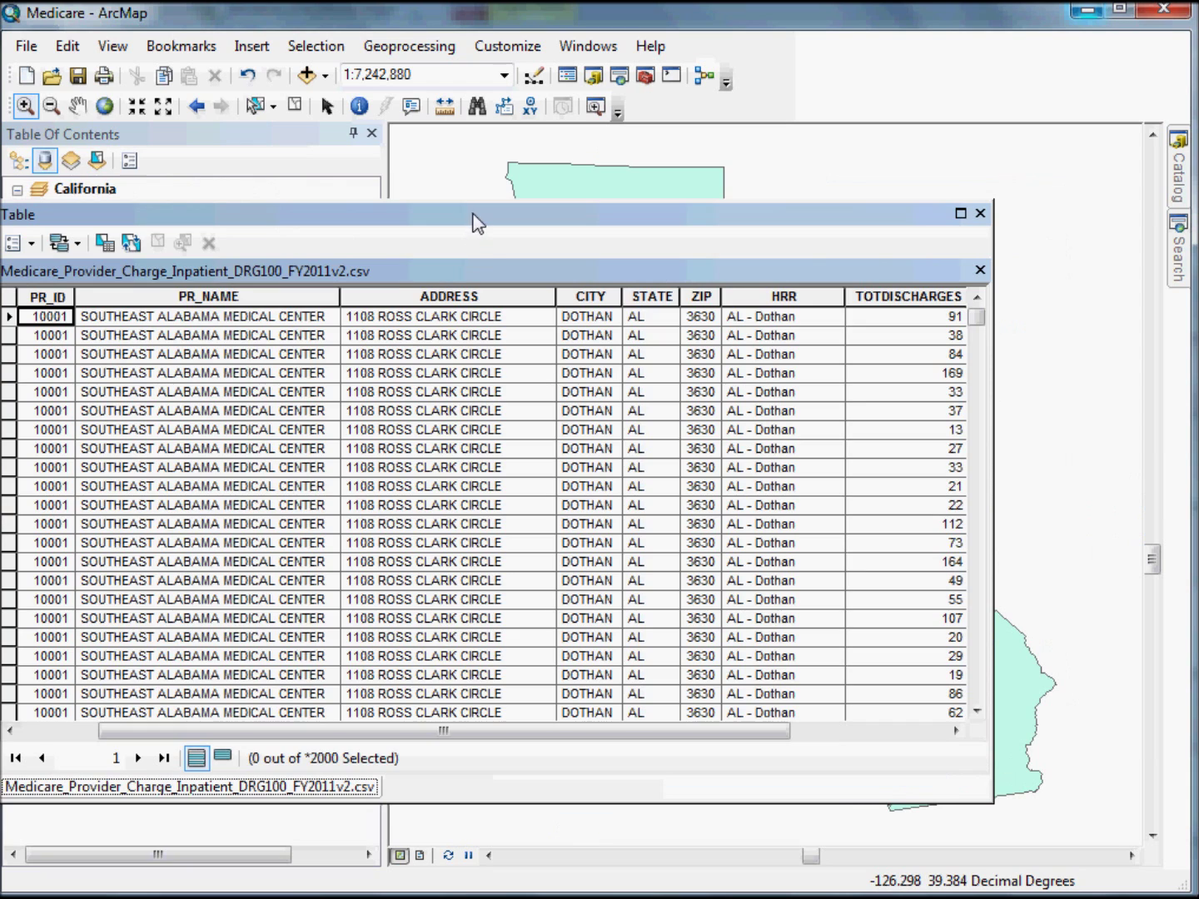
pyautogui.moveTo(477, 224); pyautogui.dragTo(513, 176)
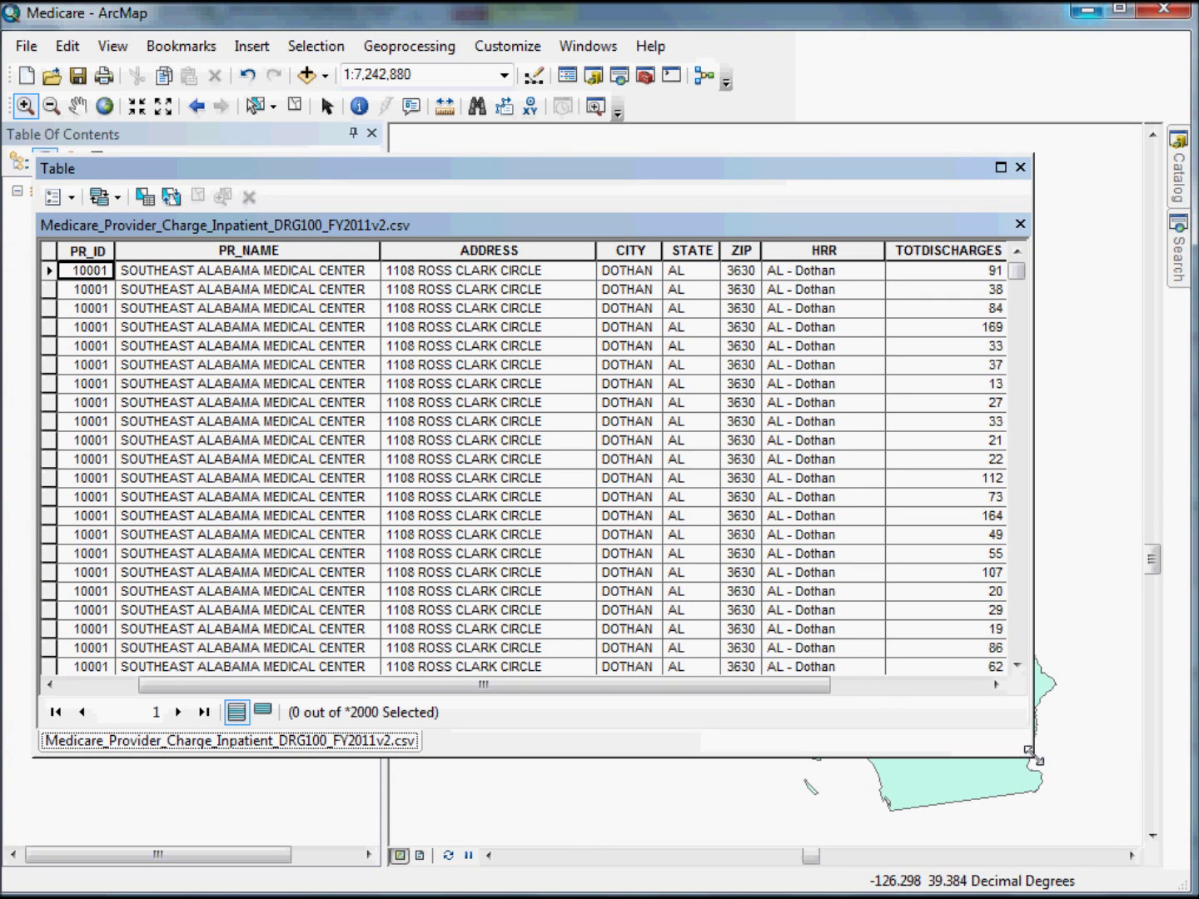
pyautogui.moveTo(1030, 753); pyautogui.dragTo(1133, 805)
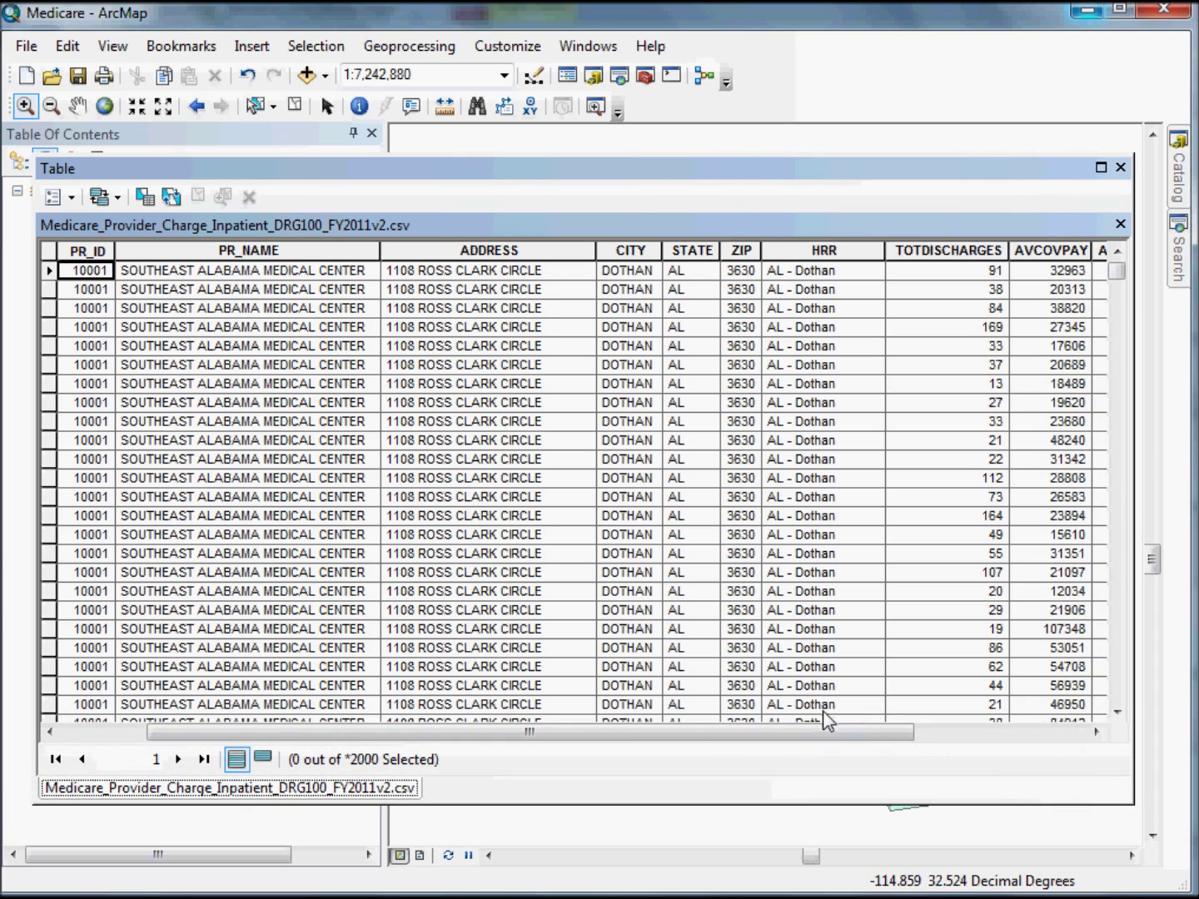
# Select the DRG_DEF column, scroll across to AVCOVPAY, and bring the charge workbook forward
pyautogui.moveTo(829, 733); pyautogui.dragTo(741, 717)
pyautogui.click(383, 251)
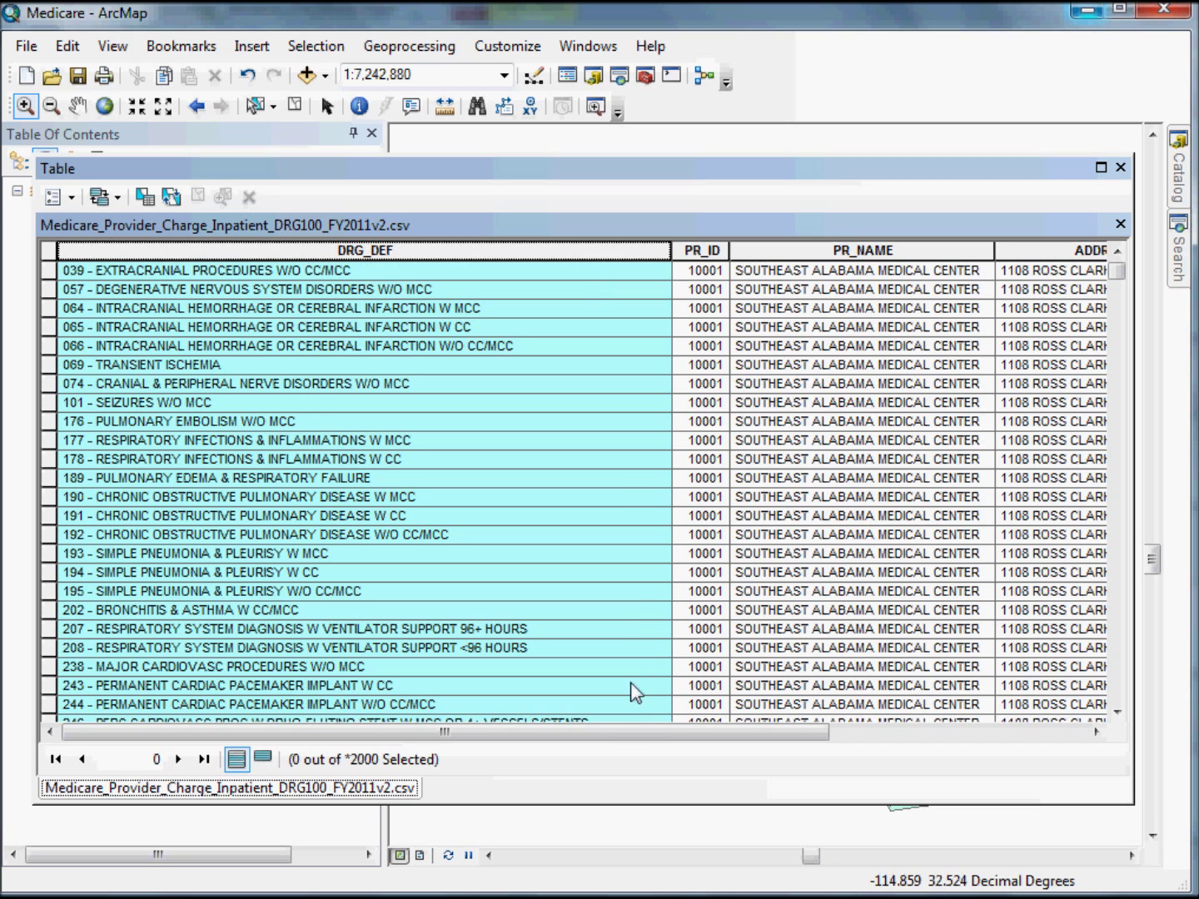
pyautogui.moveTo(632, 730); pyautogui.dragTo(821, 738)
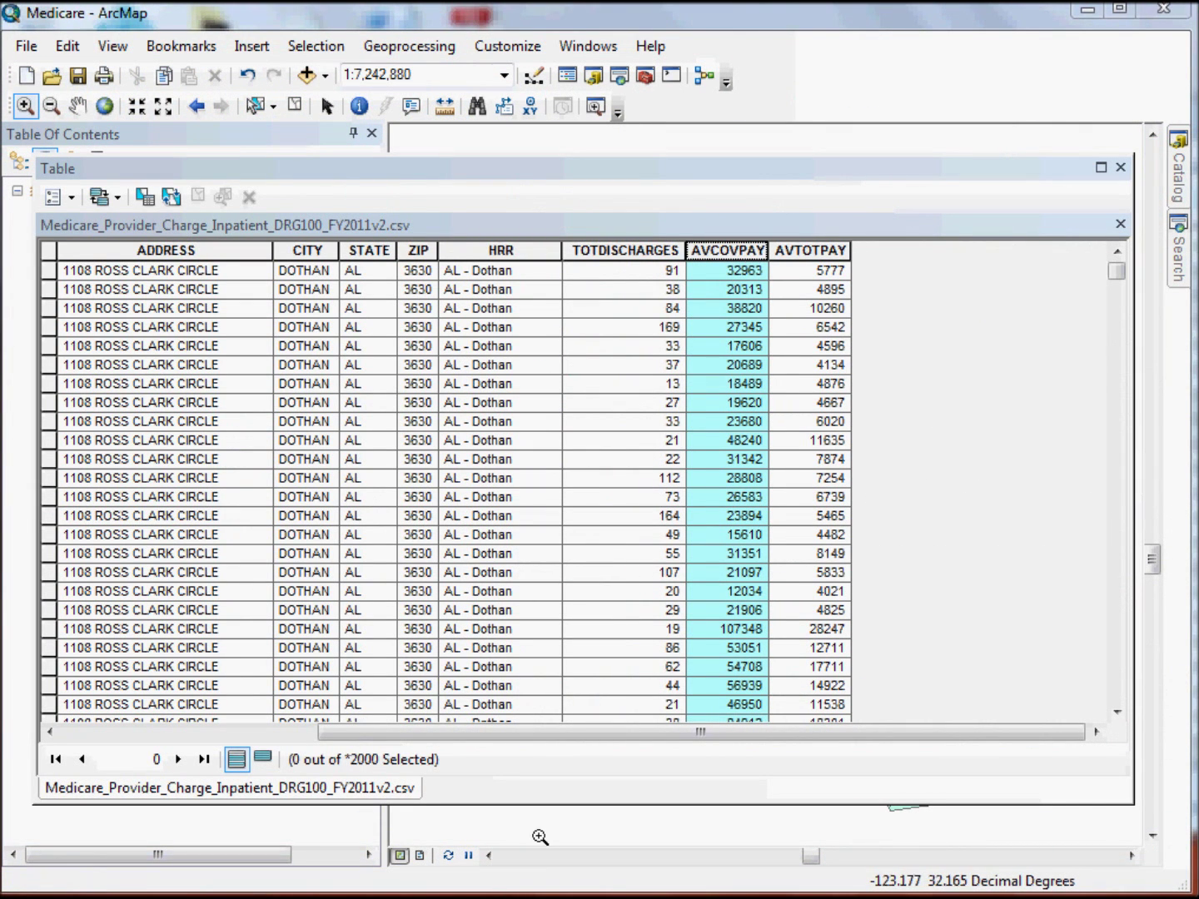
pyautogui.moveTo(618, 872)
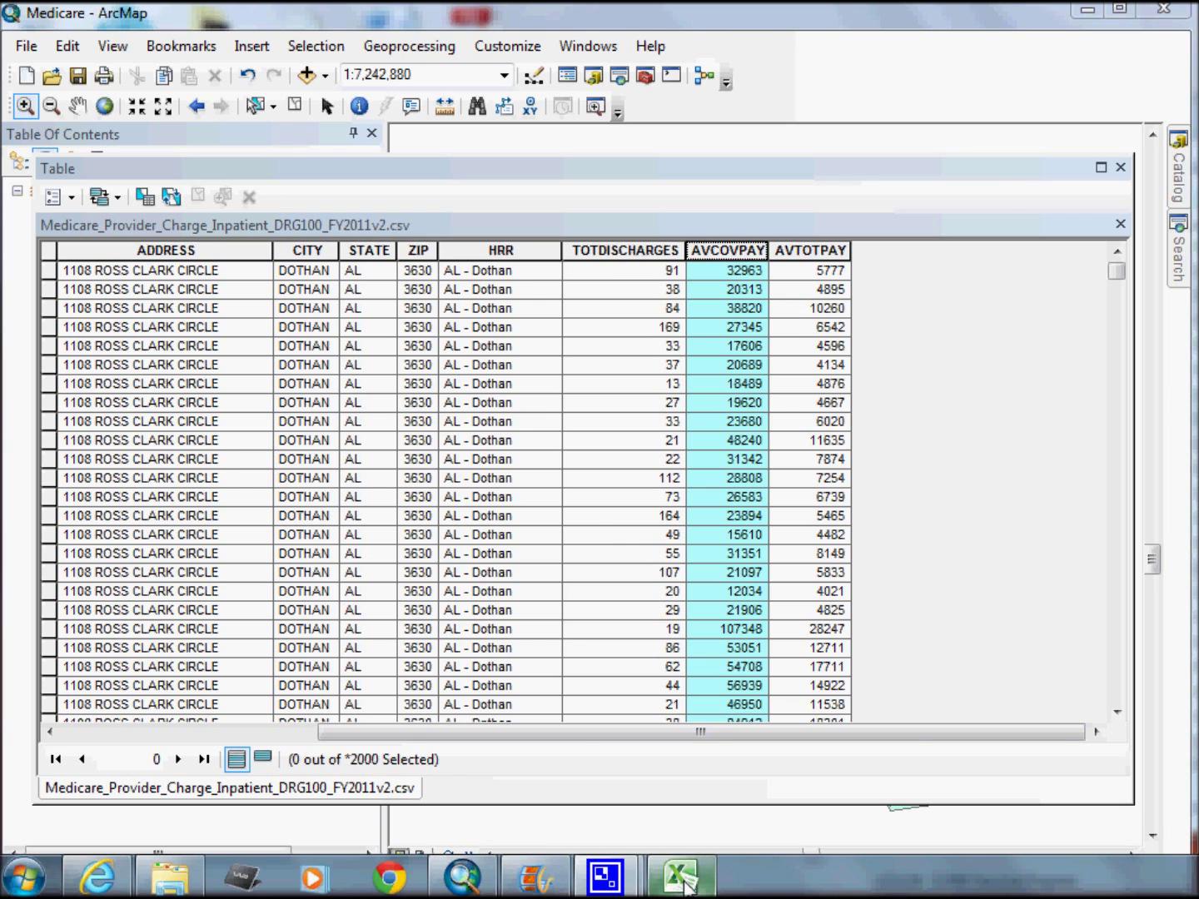
pyautogui.click(683, 883)
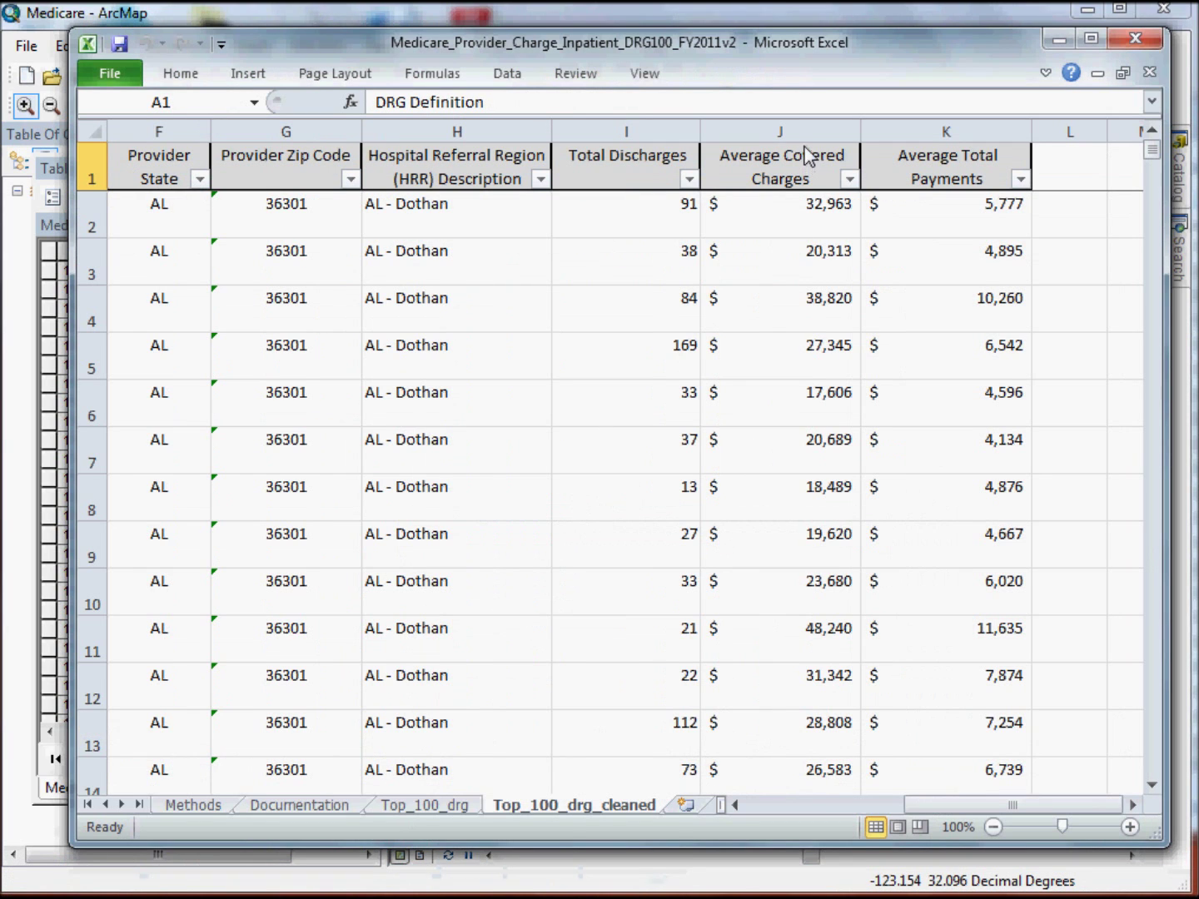
# Select the Average Covered Charges column, minimize Excel, and close the CSV table
pyautogui.click(801, 139)
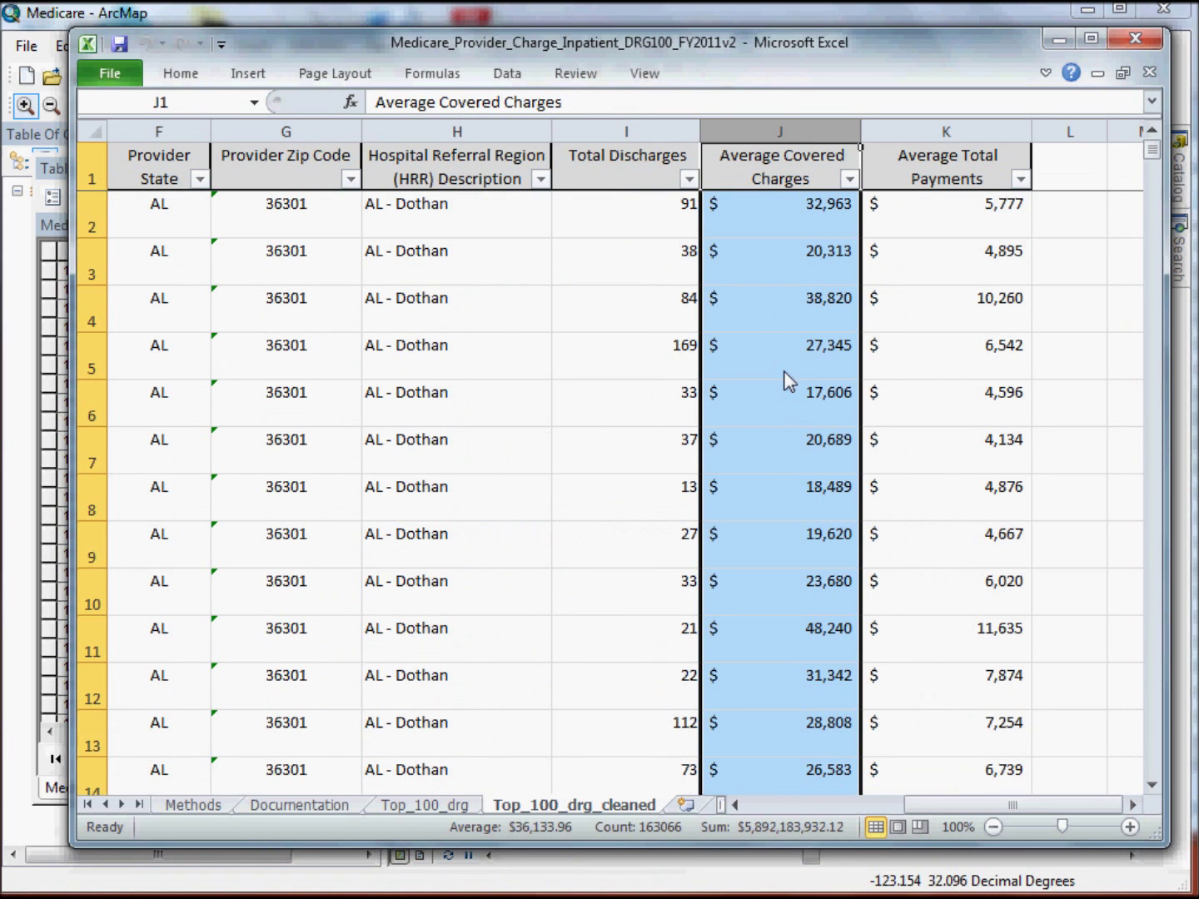
pyautogui.click(1053, 37)
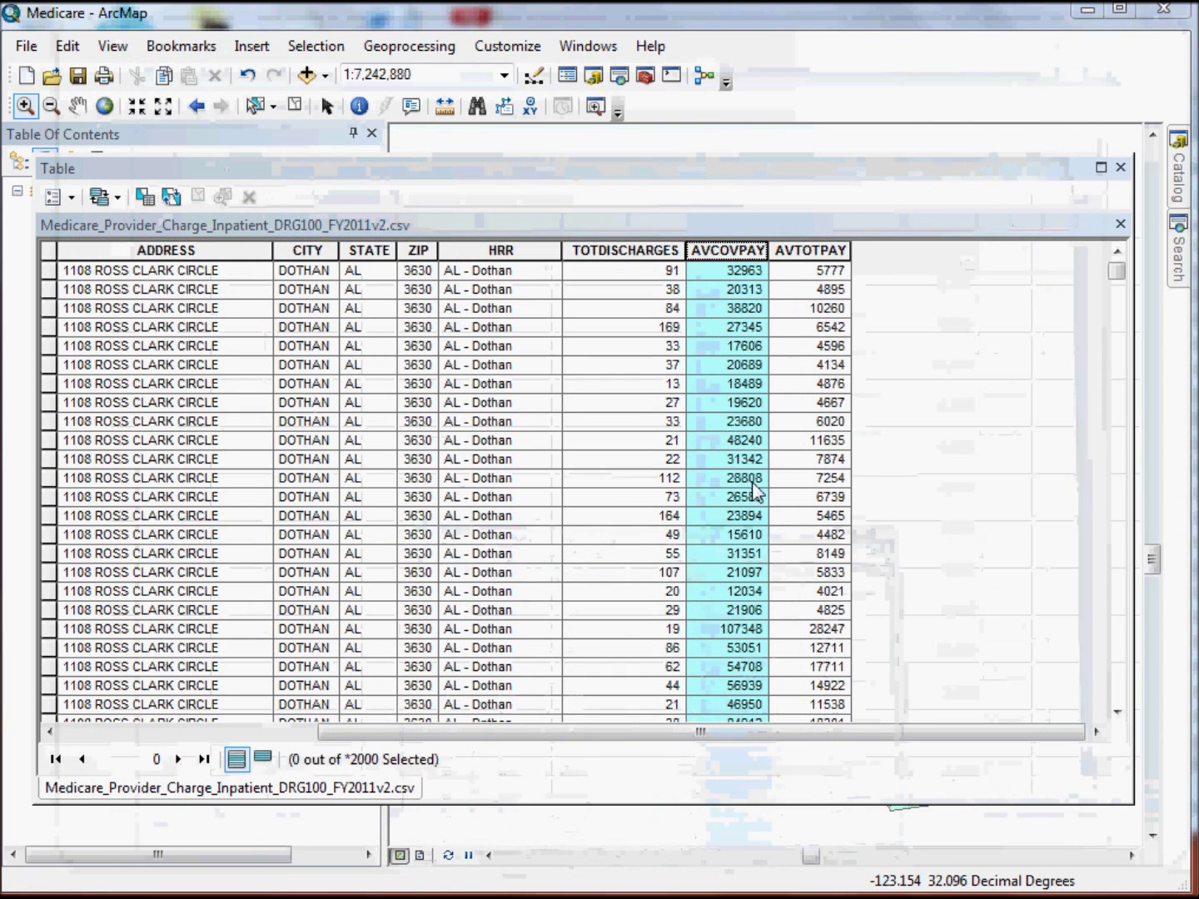
pyautogui.click(1122, 171)
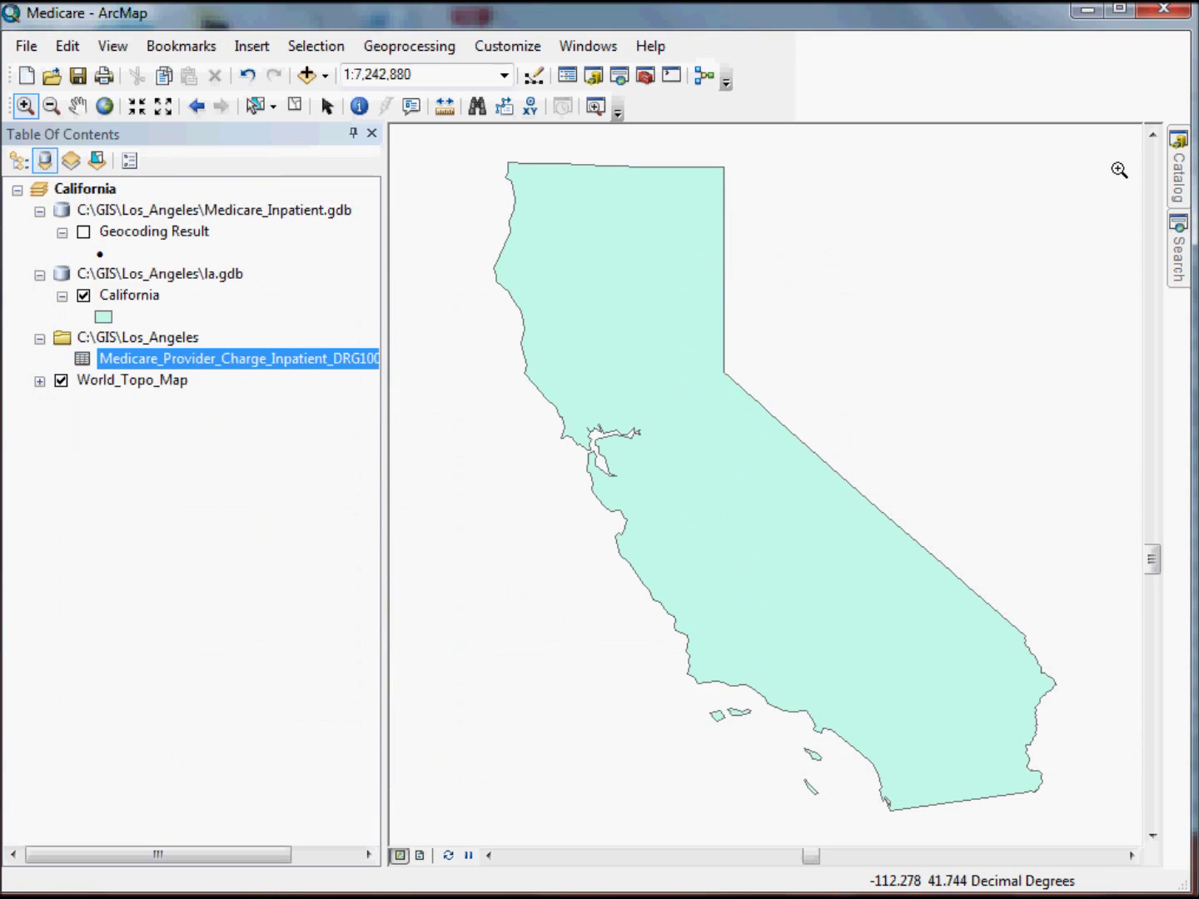
# Show the Geocoding Result hospital points, zoom into Los Angeles, and return to the CMS page
pyautogui.rightClick(191, 360)
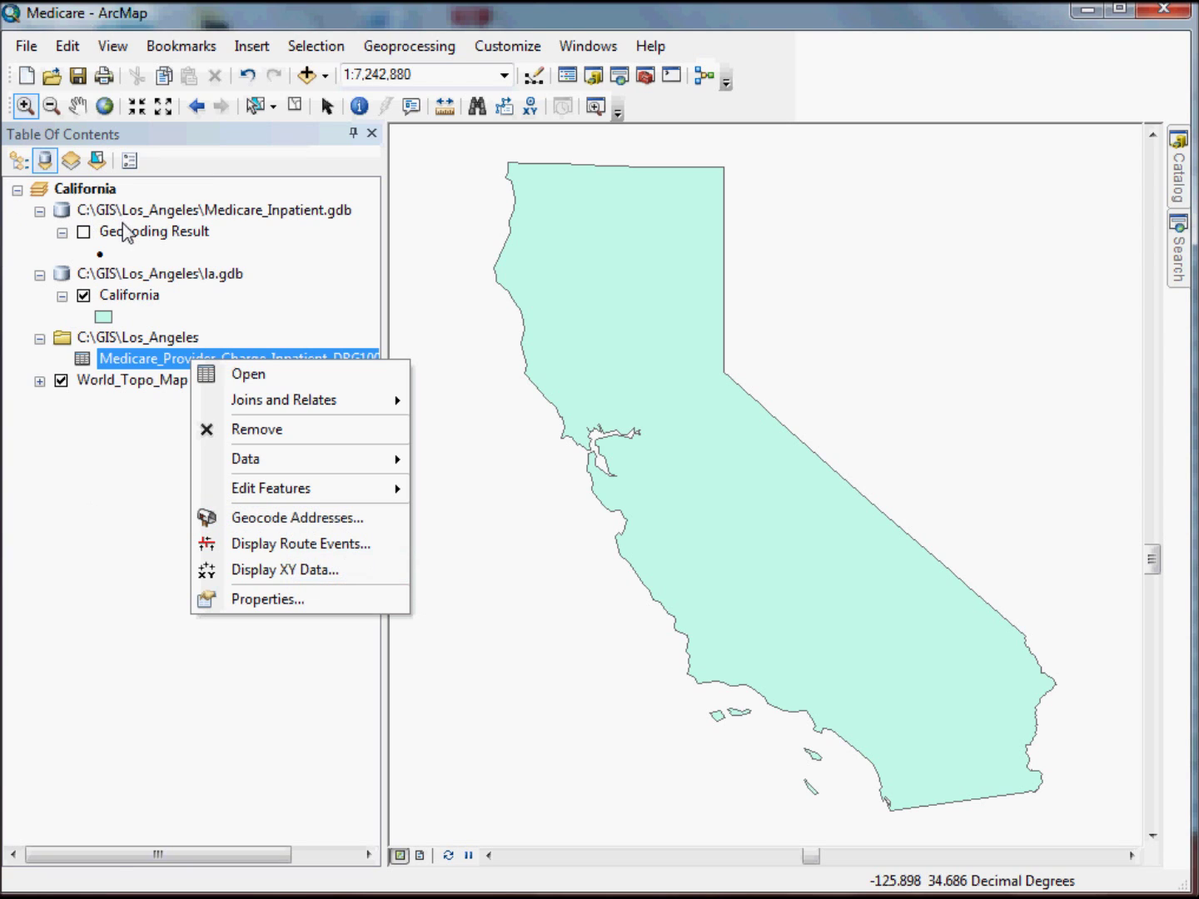
pyautogui.click(125, 233)
pyautogui.click(83, 232)
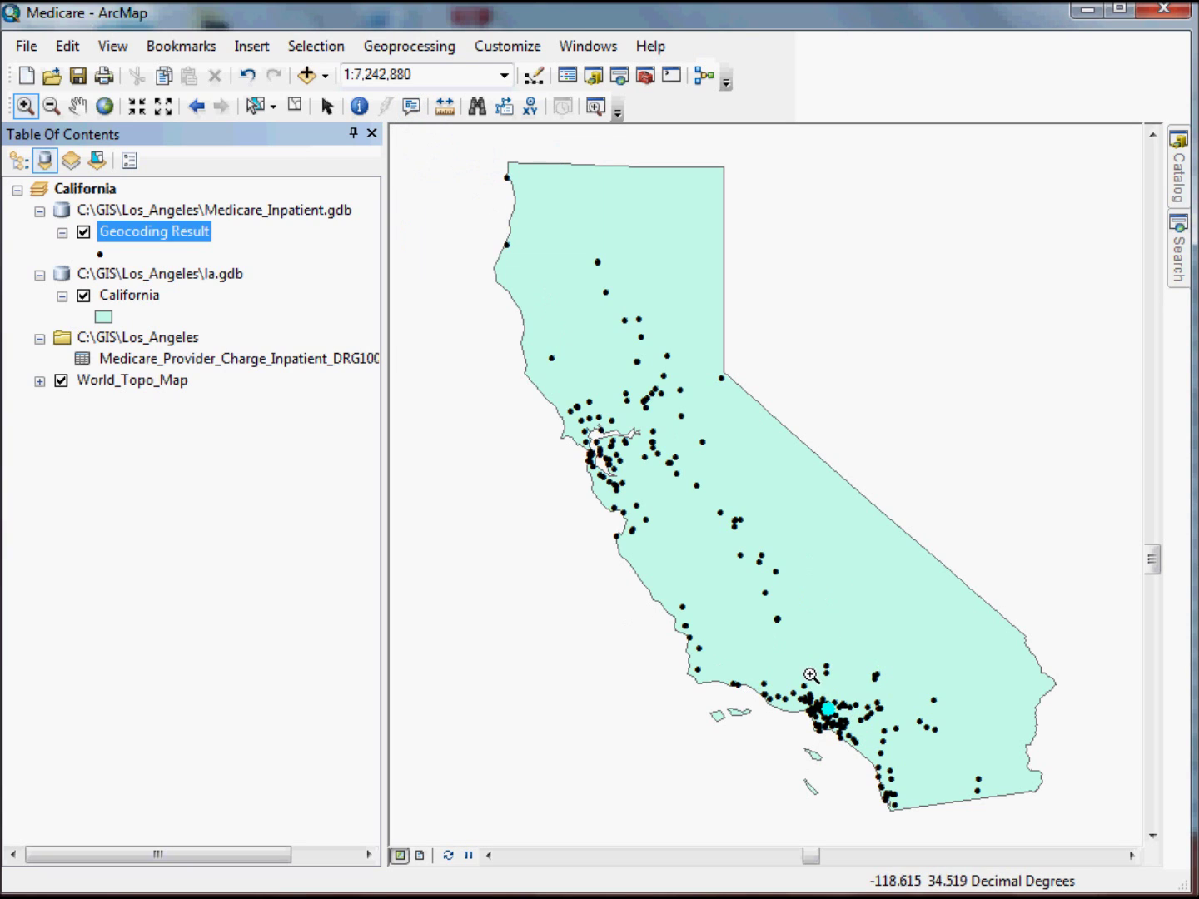
pyautogui.moveTo(788, 678); pyautogui.dragTo(879, 759)
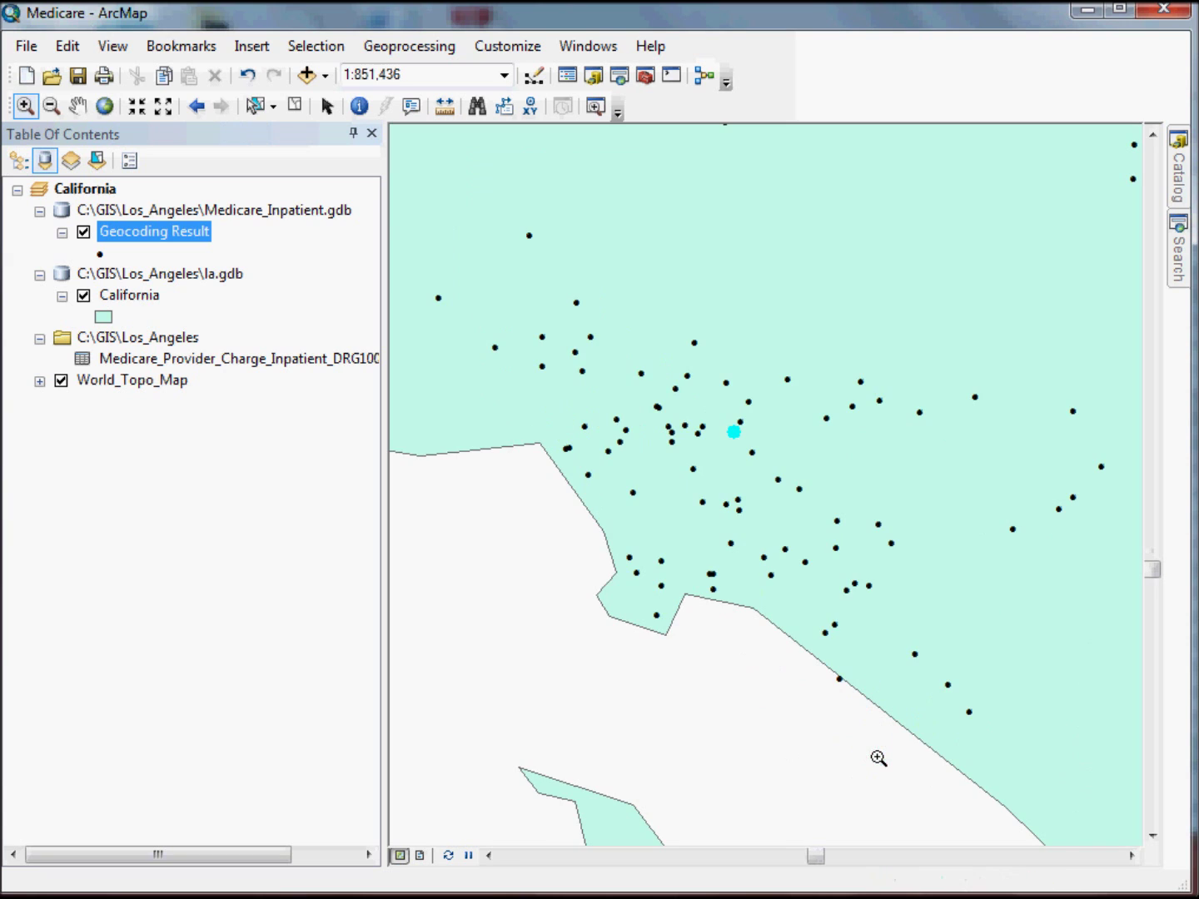
pyautogui.moveTo(533, 895)
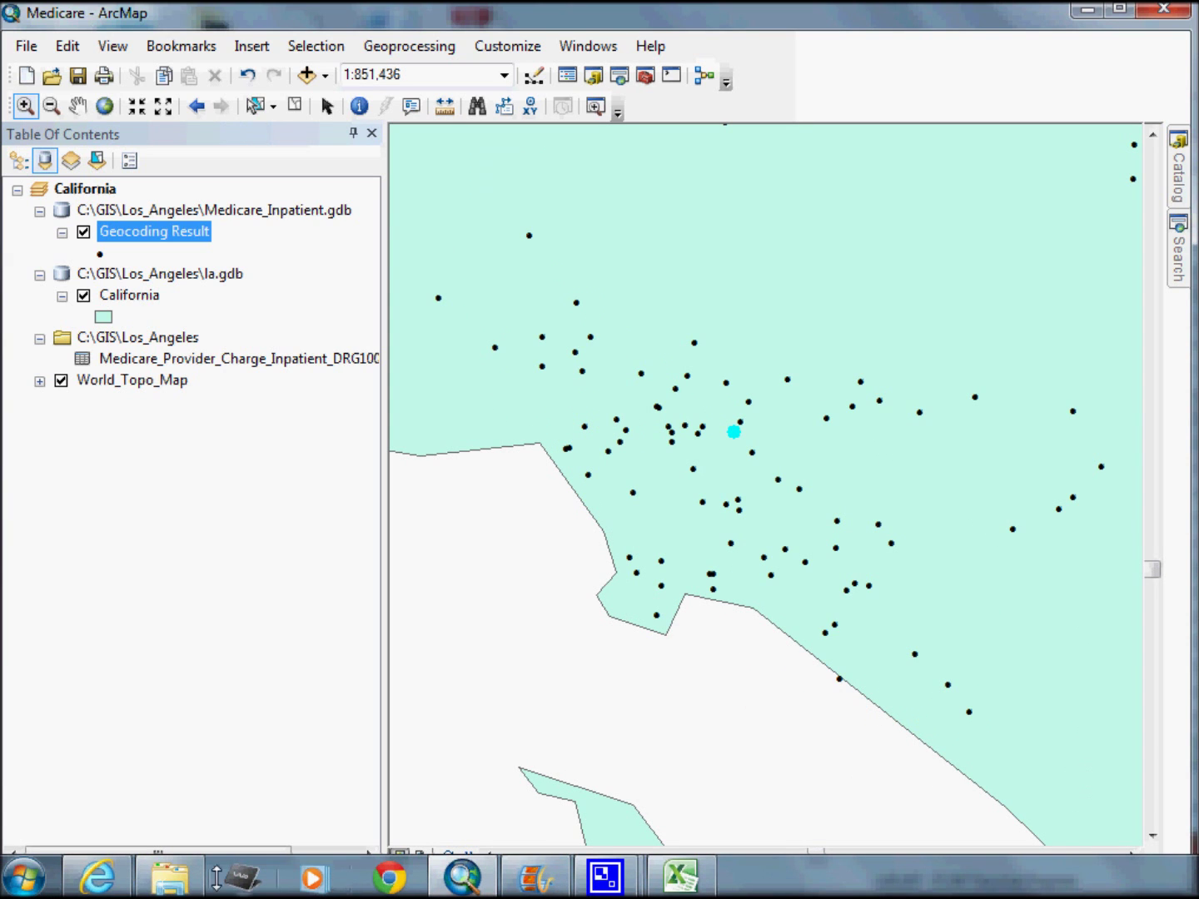
pyautogui.click(116, 876)
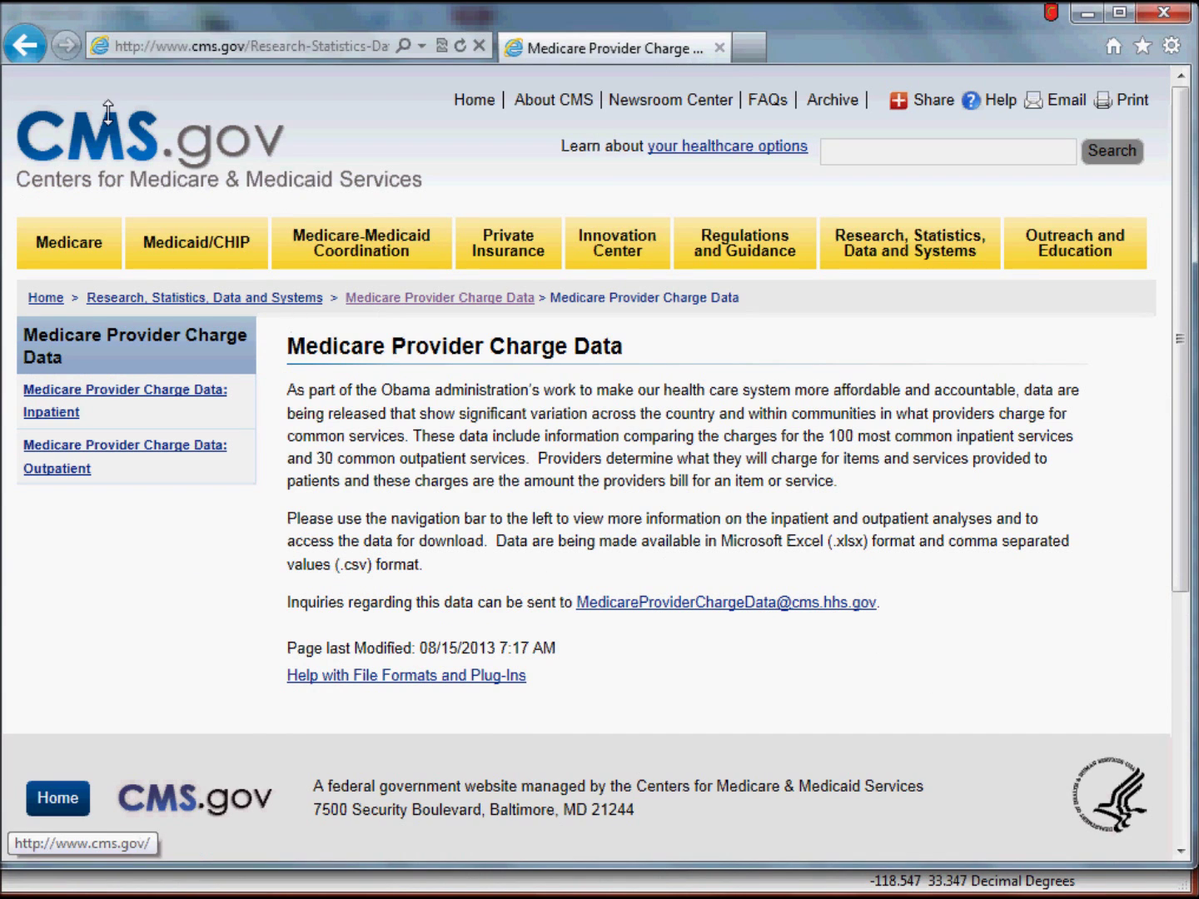
pyautogui.click(24, 52)
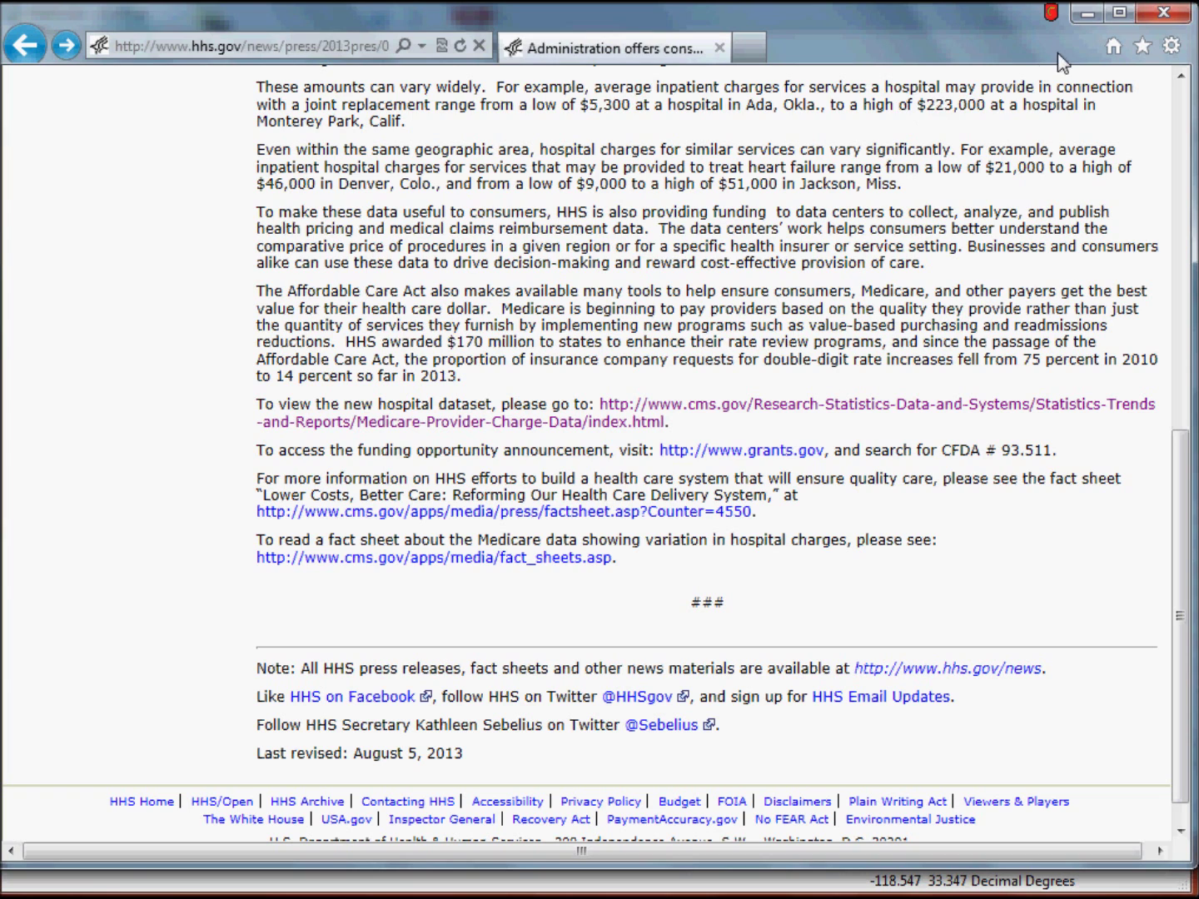
pyautogui.click(1087, 17)
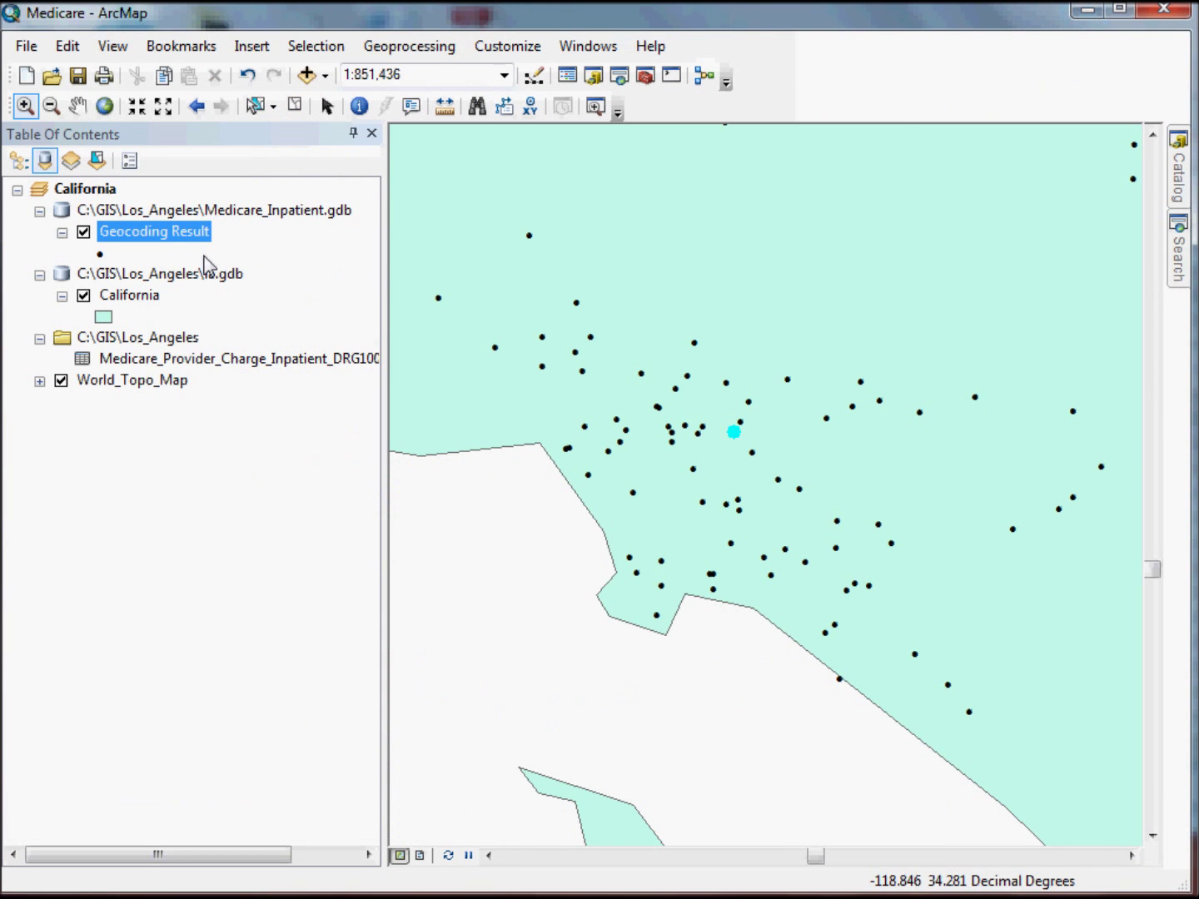
pyautogui.rightClick(151, 239)
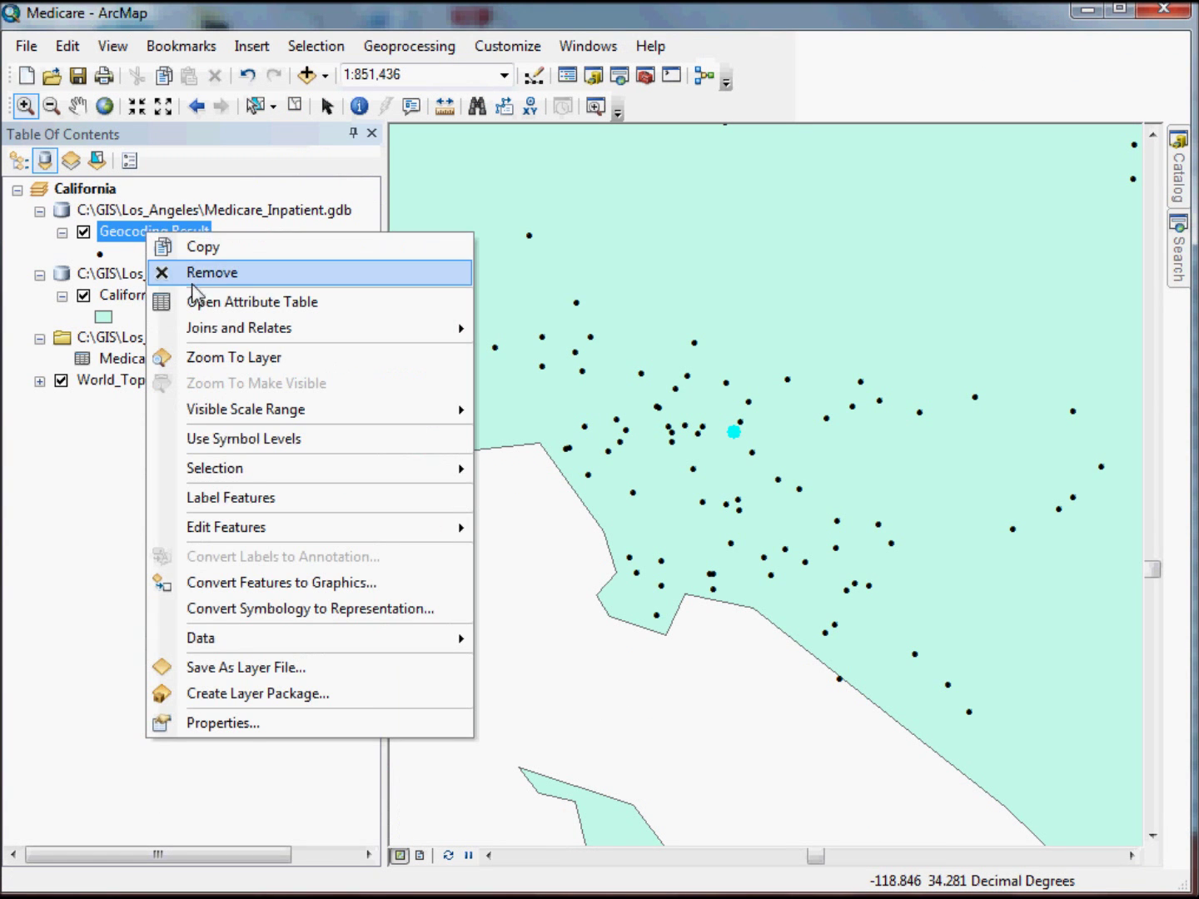
pyautogui.click(193, 304)
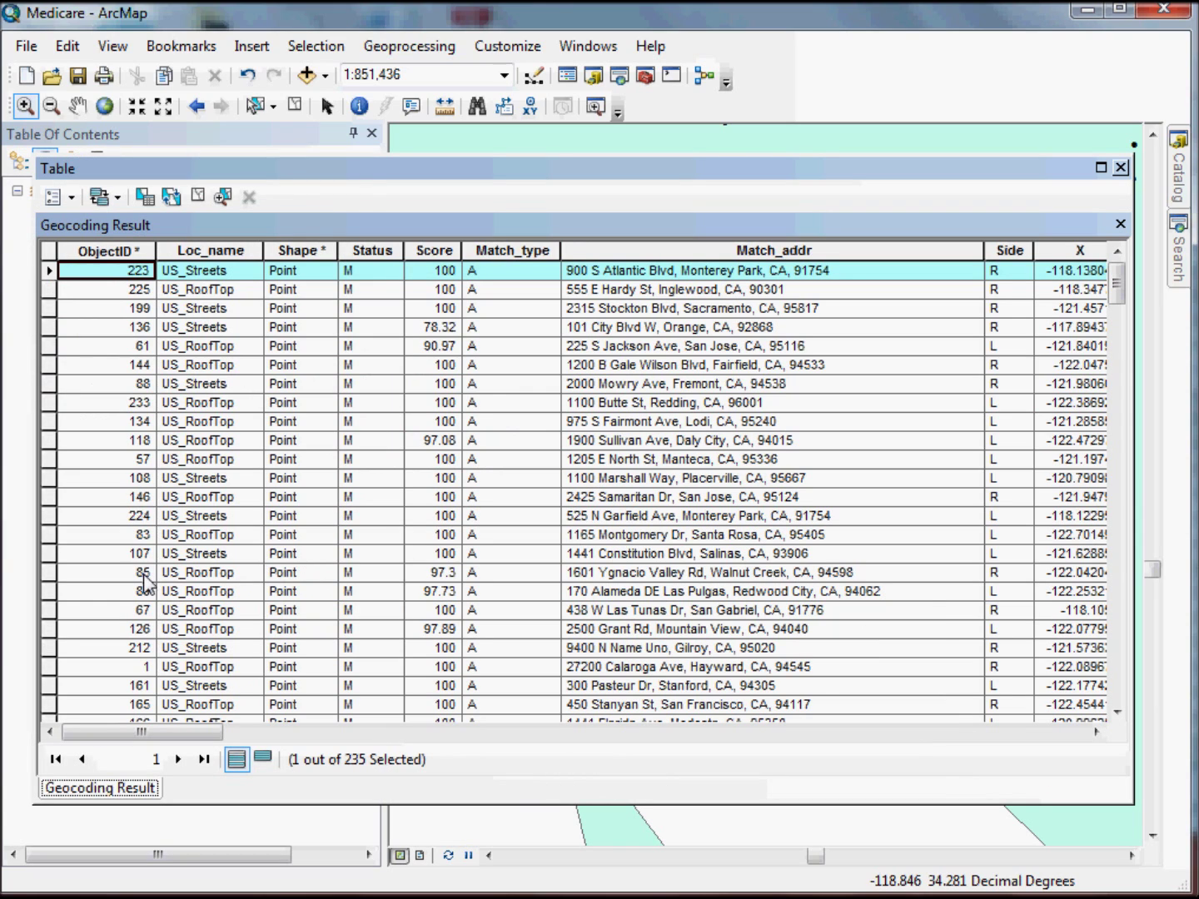
pyautogui.moveTo(144, 732); pyautogui.dragTo(1009, 726)
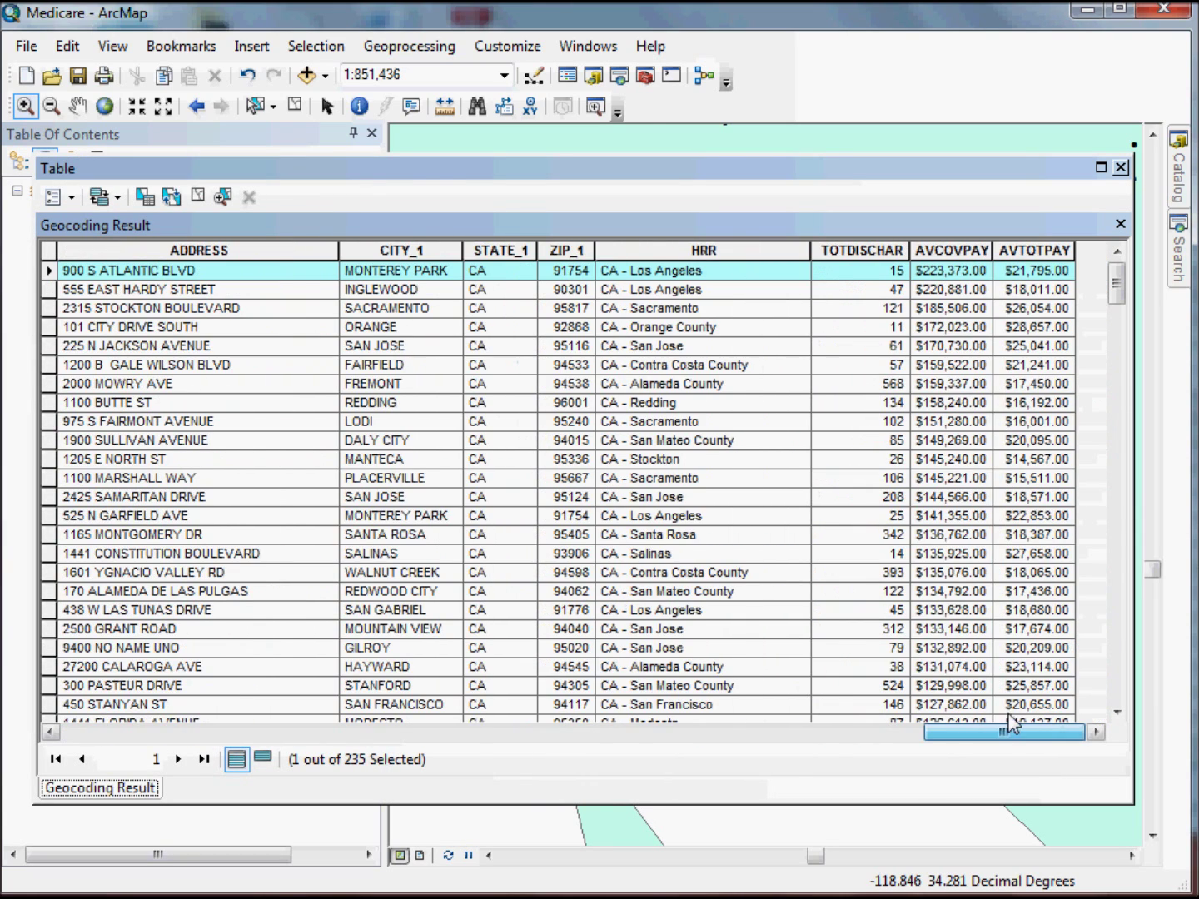
pyautogui.click(964, 252)
pyautogui.rightClick(963, 251)
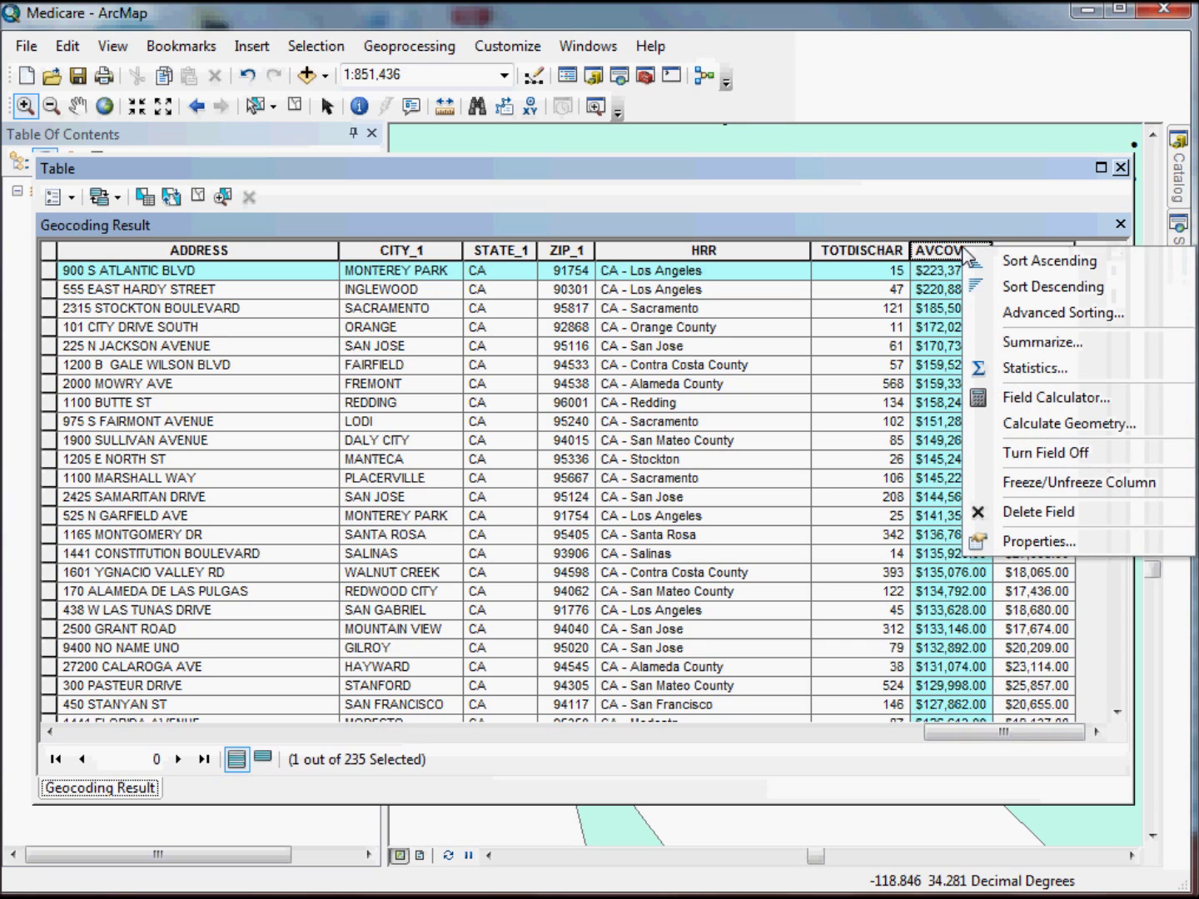
pyautogui.click(991, 288)
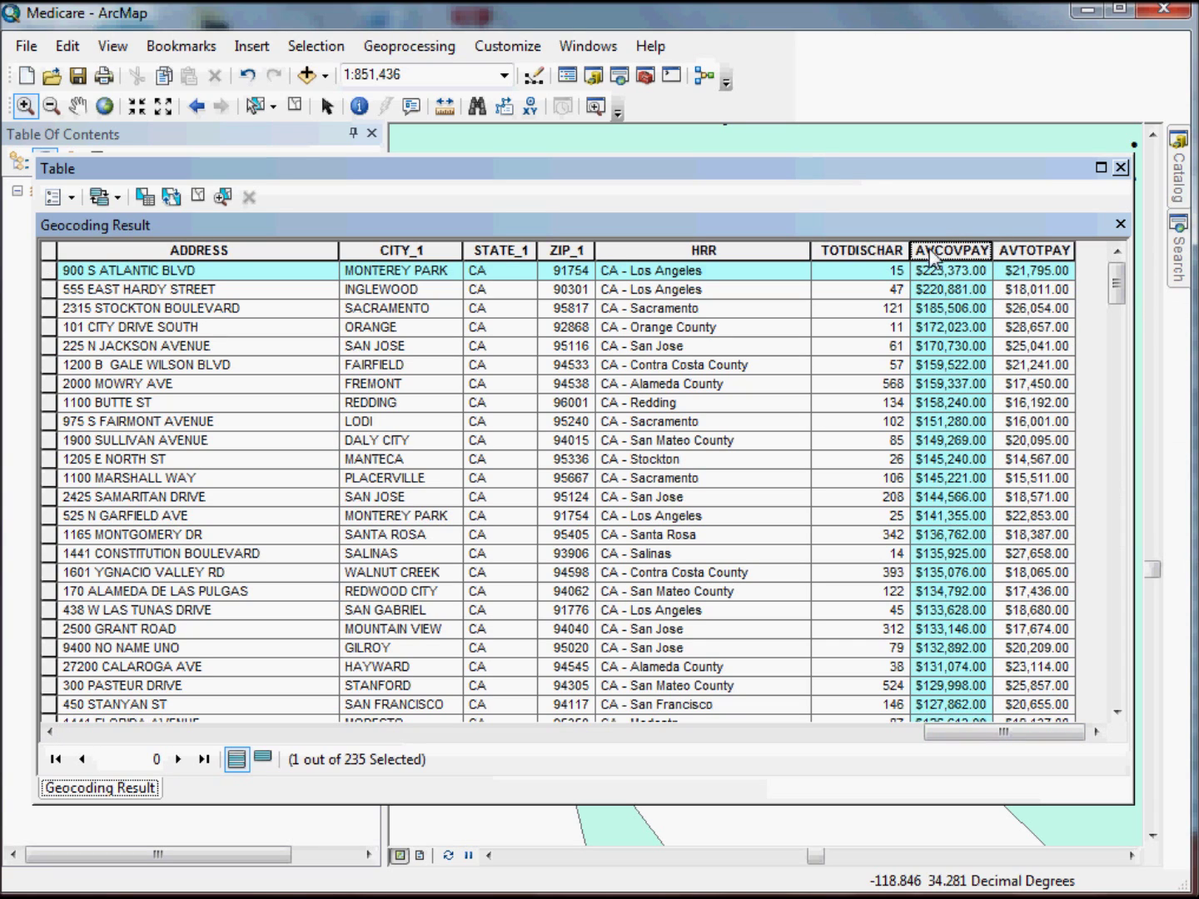
pyautogui.click(950, 271)
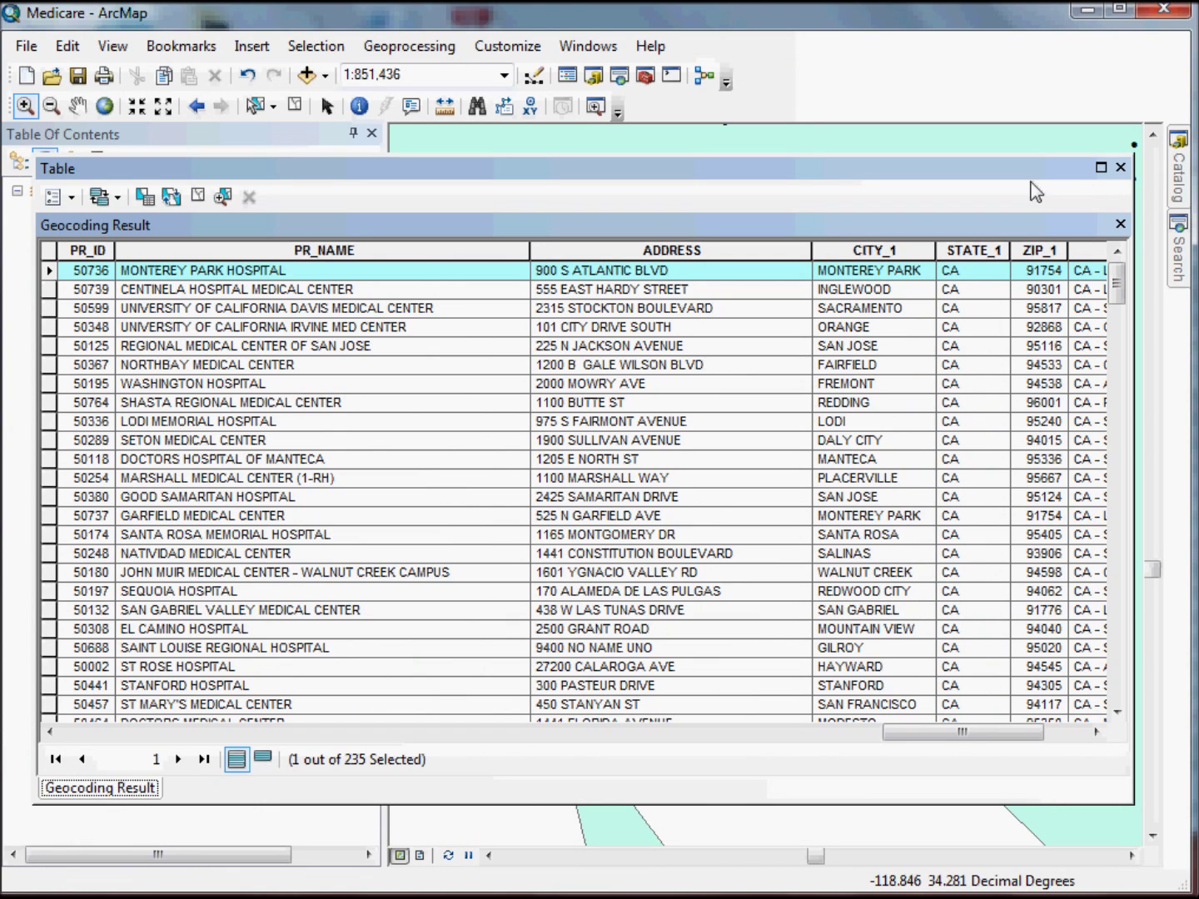
pyautogui.click(1120, 168)
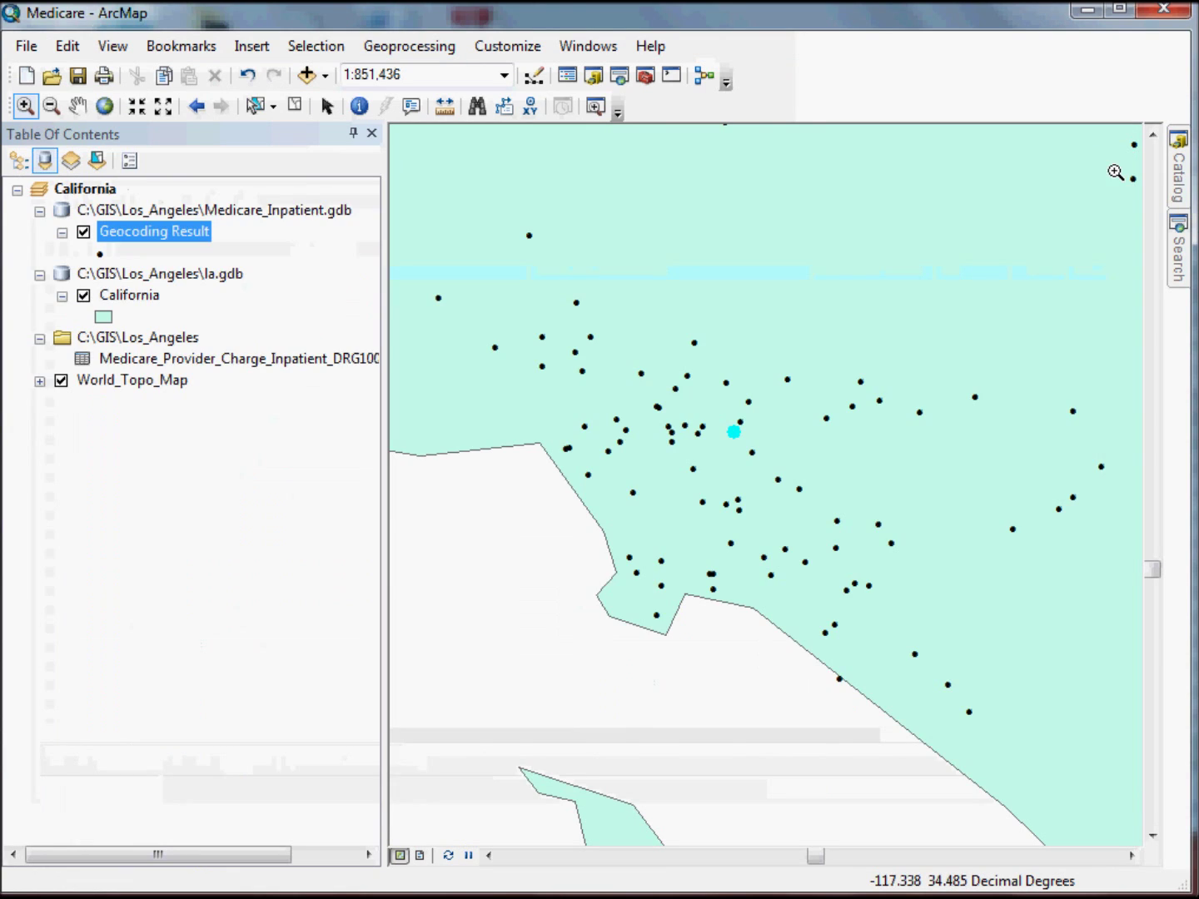
pyautogui.click(296, 106)
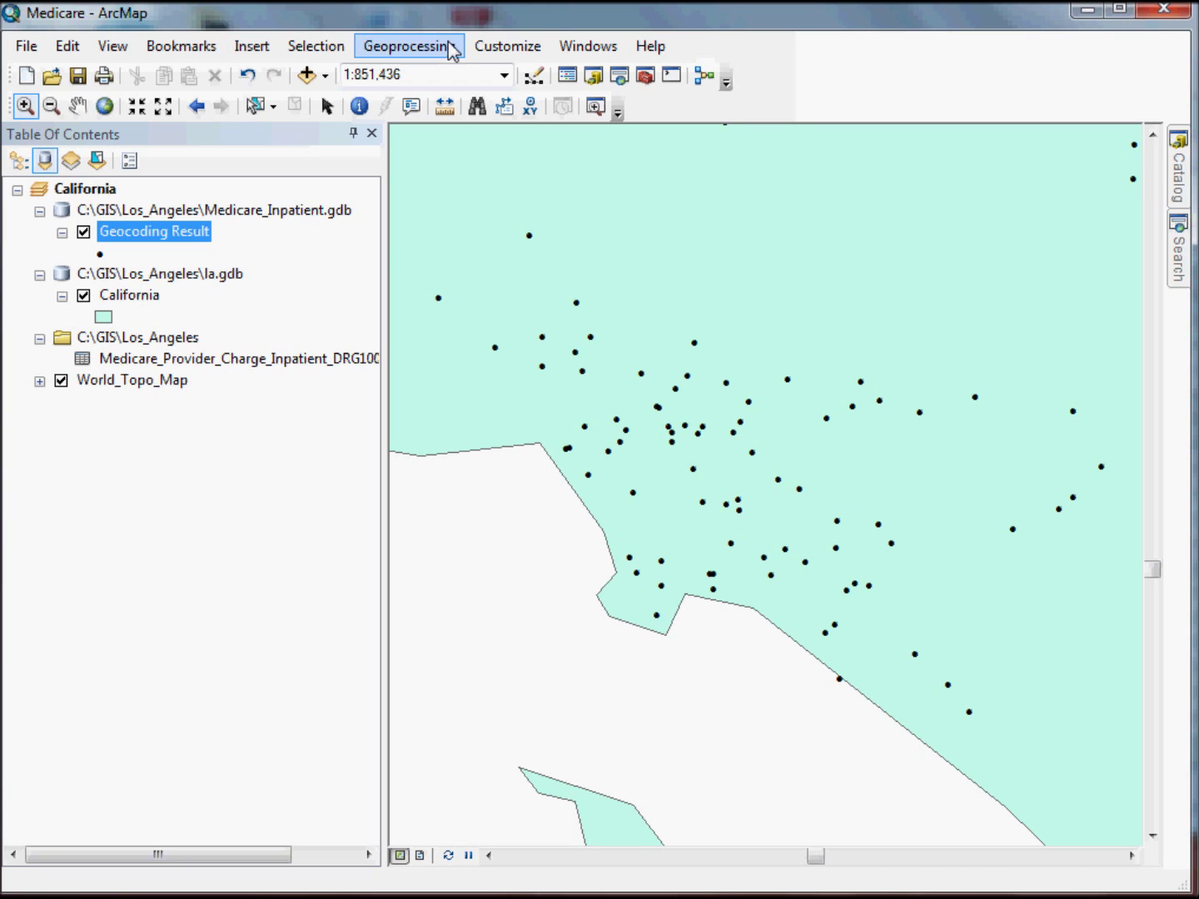
# Open Cluster and Outlier Analysis (Anselin Local Morans I) from the search results
pyautogui.click(1181, 268)
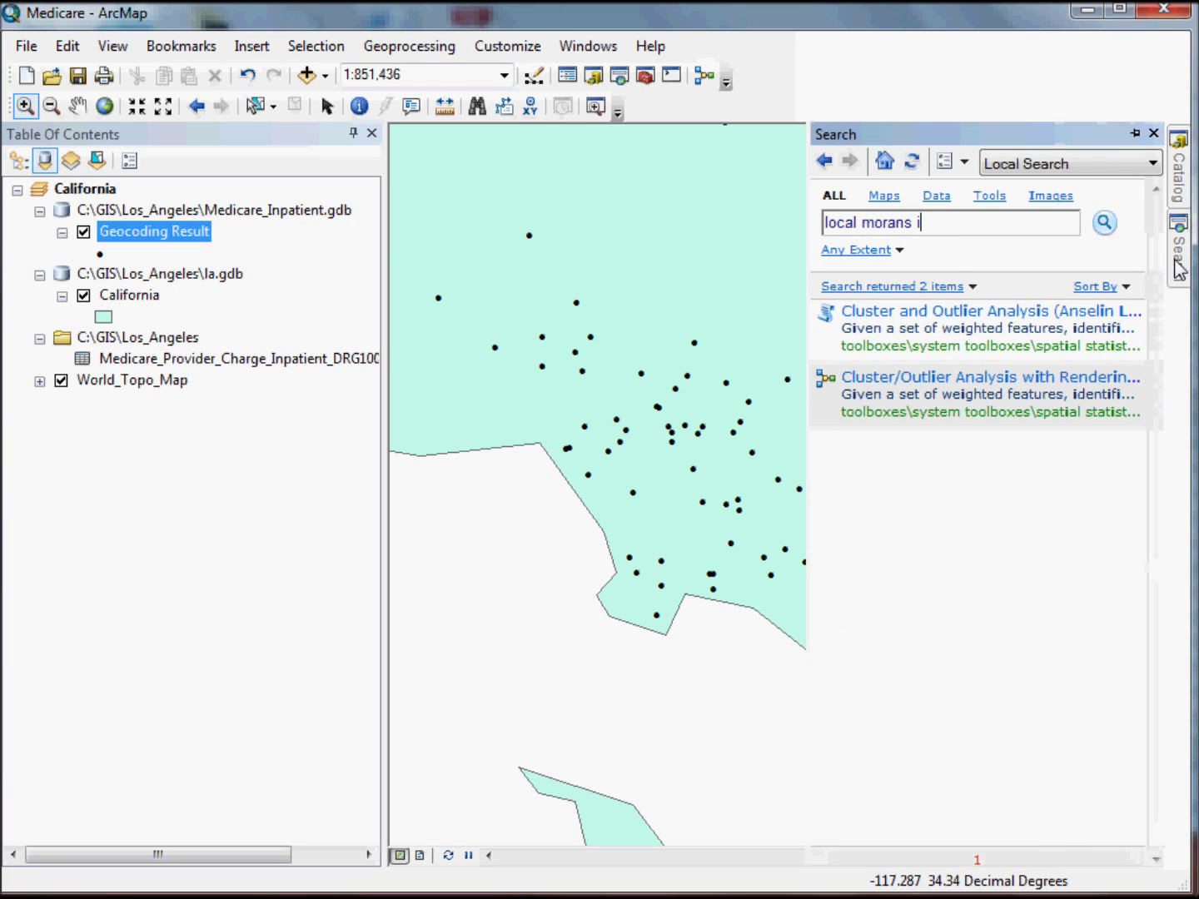
pyautogui.click(978, 316)
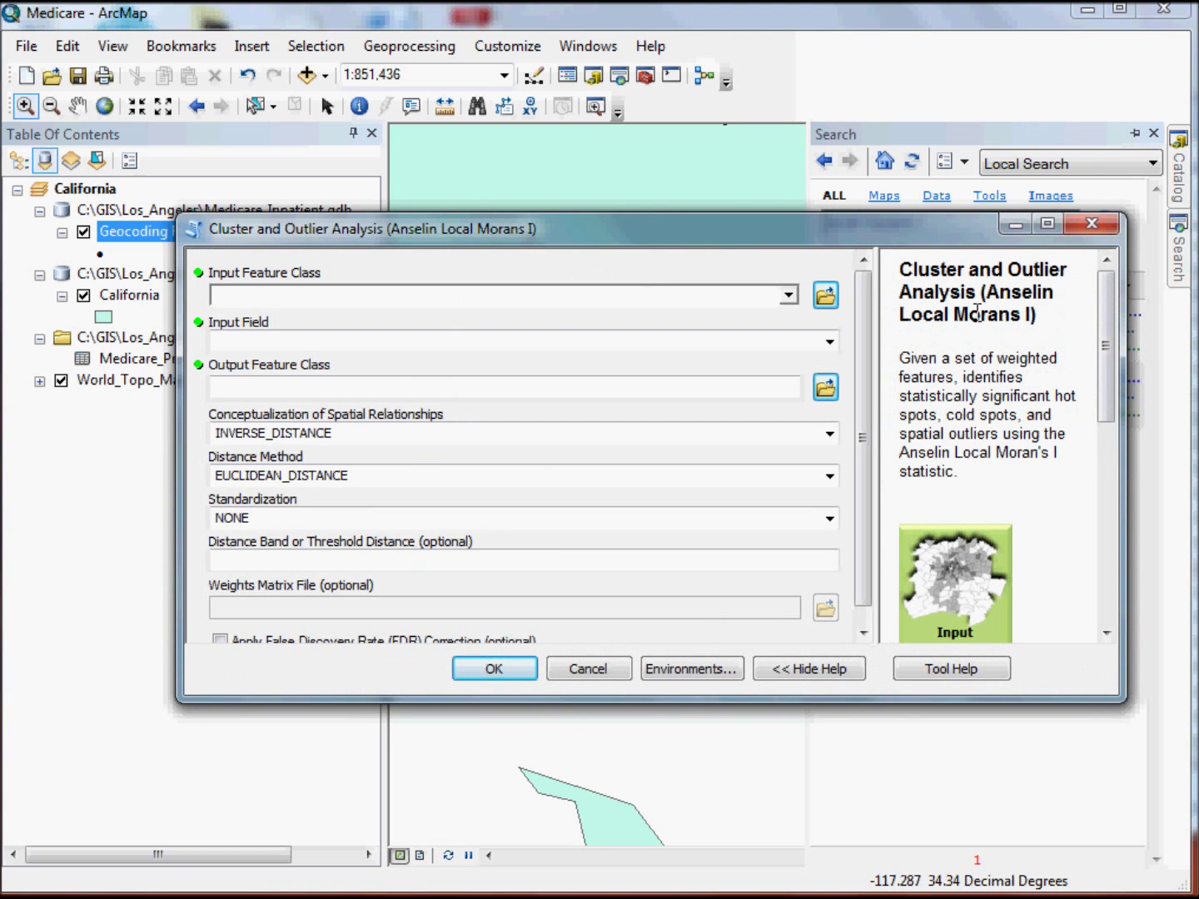
# Set Geocoding Result as the input layer and AVCOVPAY as the field, then browse for the output
pyautogui.moveTo(1108, 327)
pyautogui.mouseDown()
pyautogui.moveTo(1138, 462)
pyautogui.moveTo(1123, 534)
pyautogui.moveTo(1104, 335)
pyautogui.mouseUp()
pyautogui.click(525, 295)
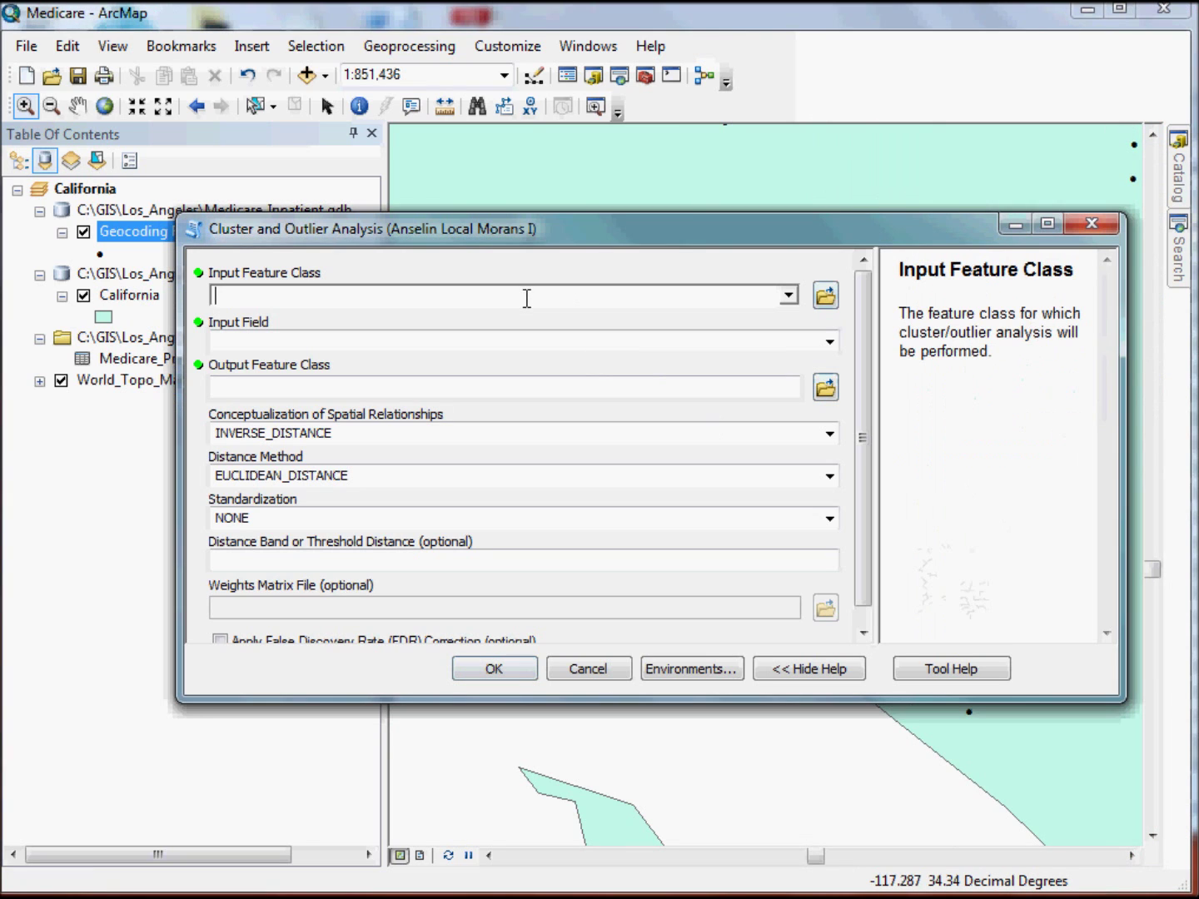
pyautogui.click(788, 296)
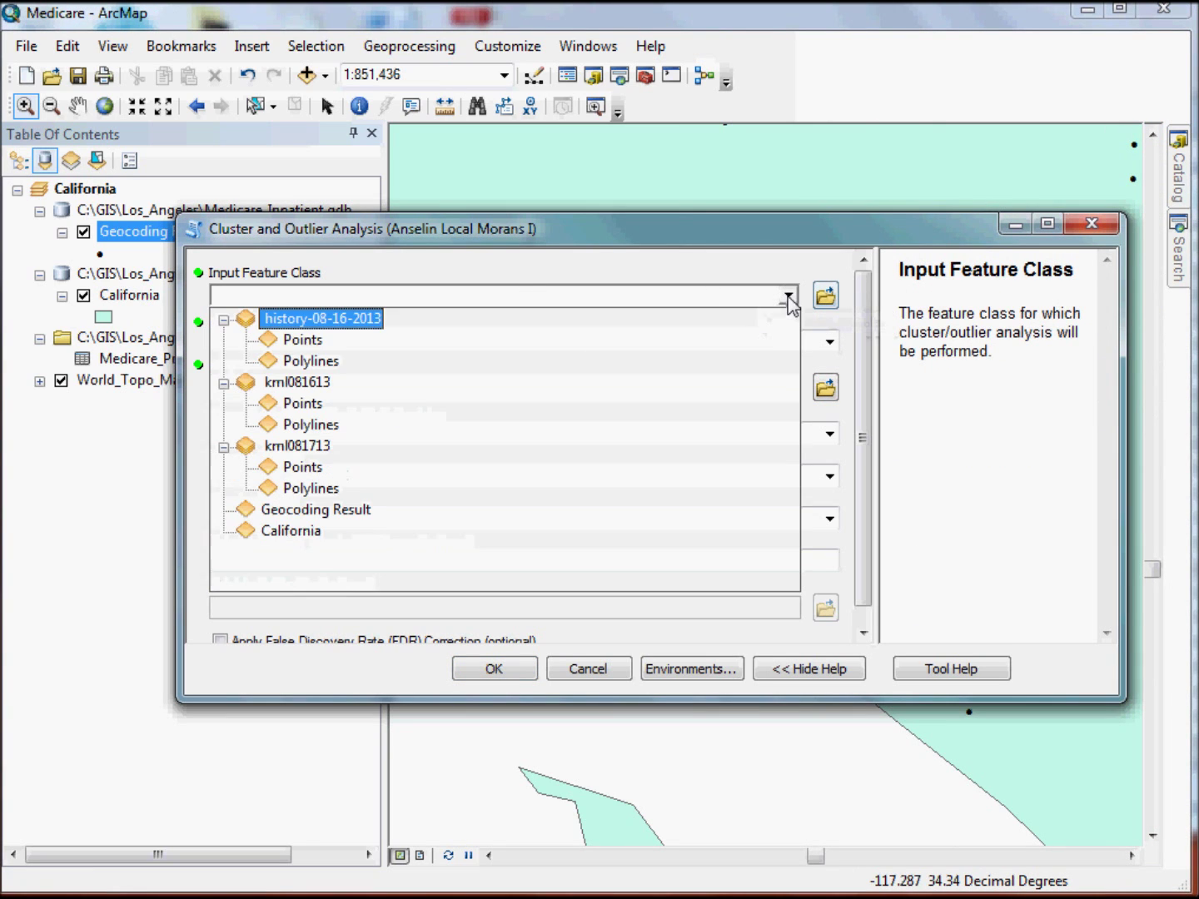
pyautogui.click(306, 510)
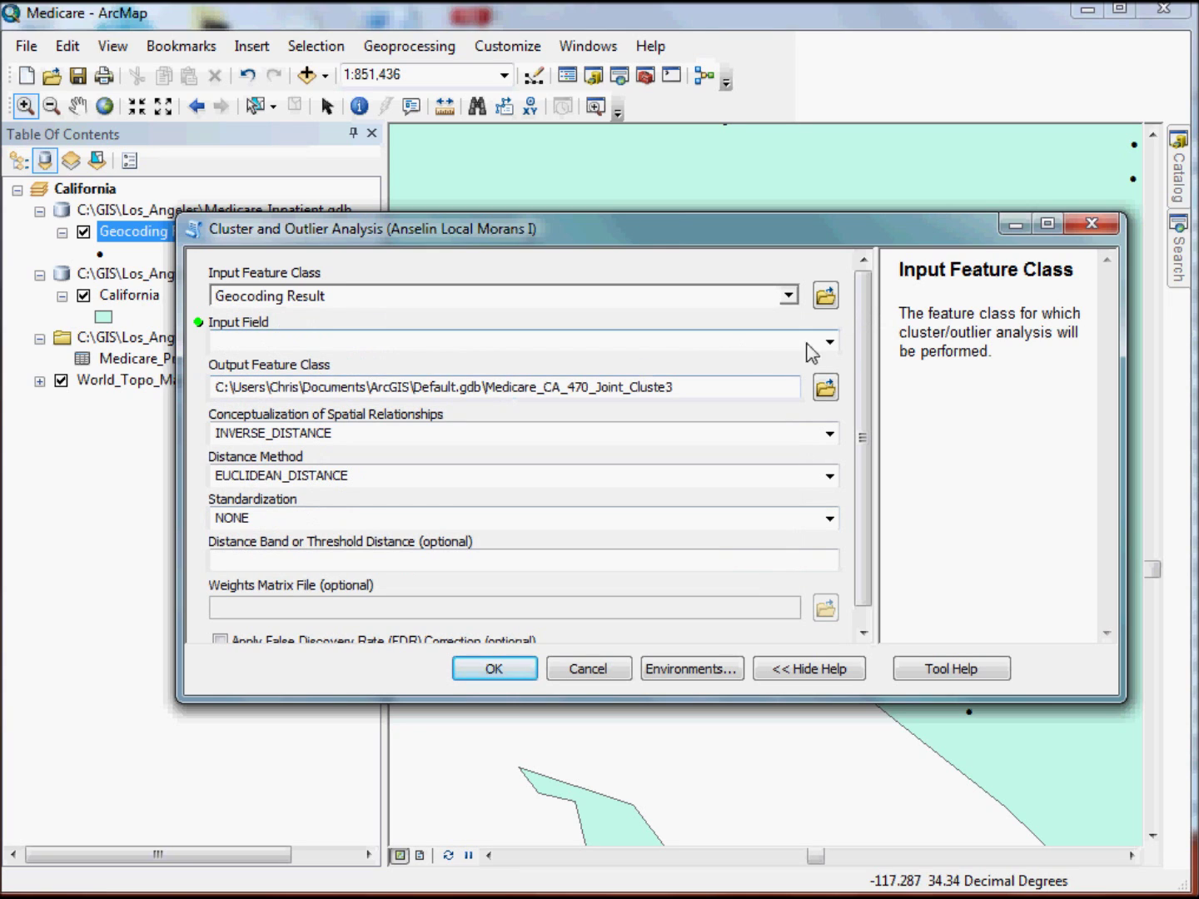
pyautogui.click(830, 342)
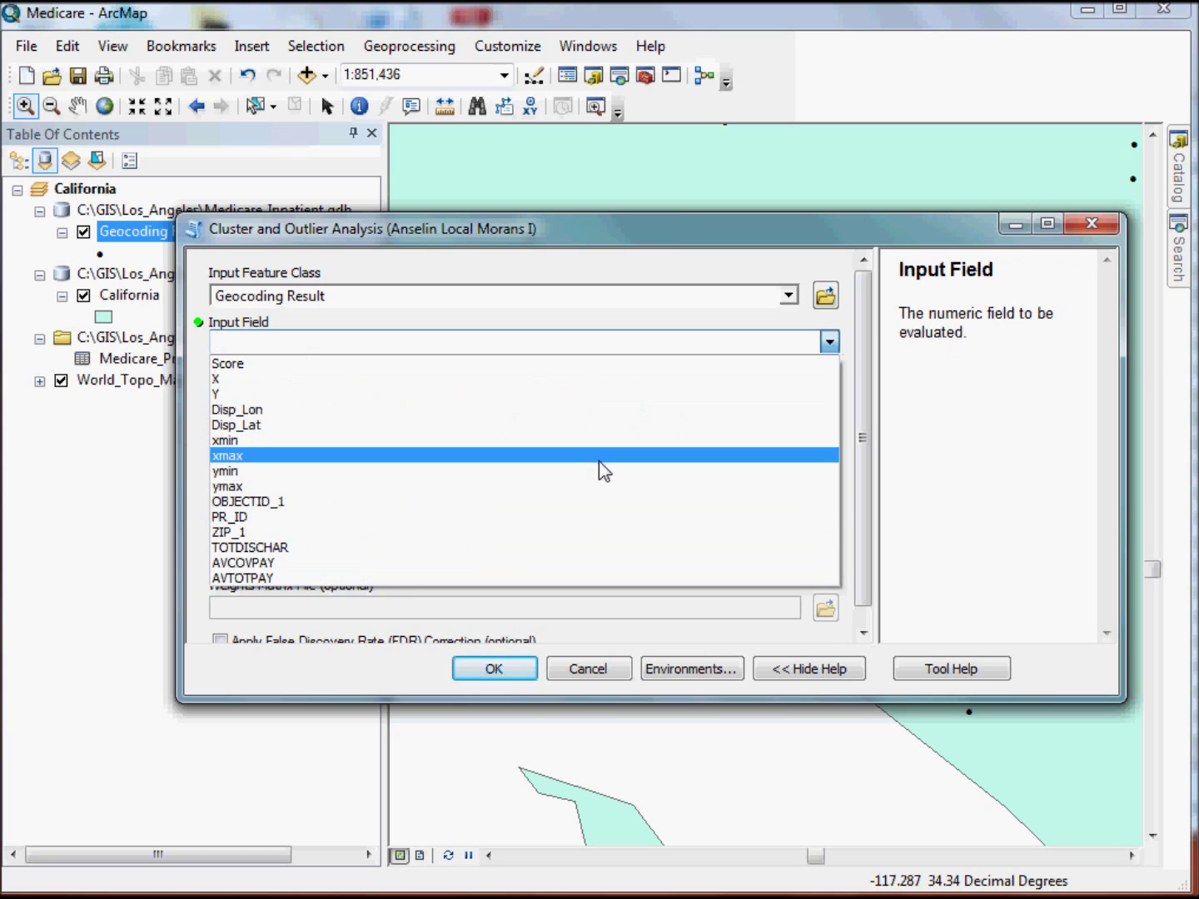
pyautogui.click(392, 563)
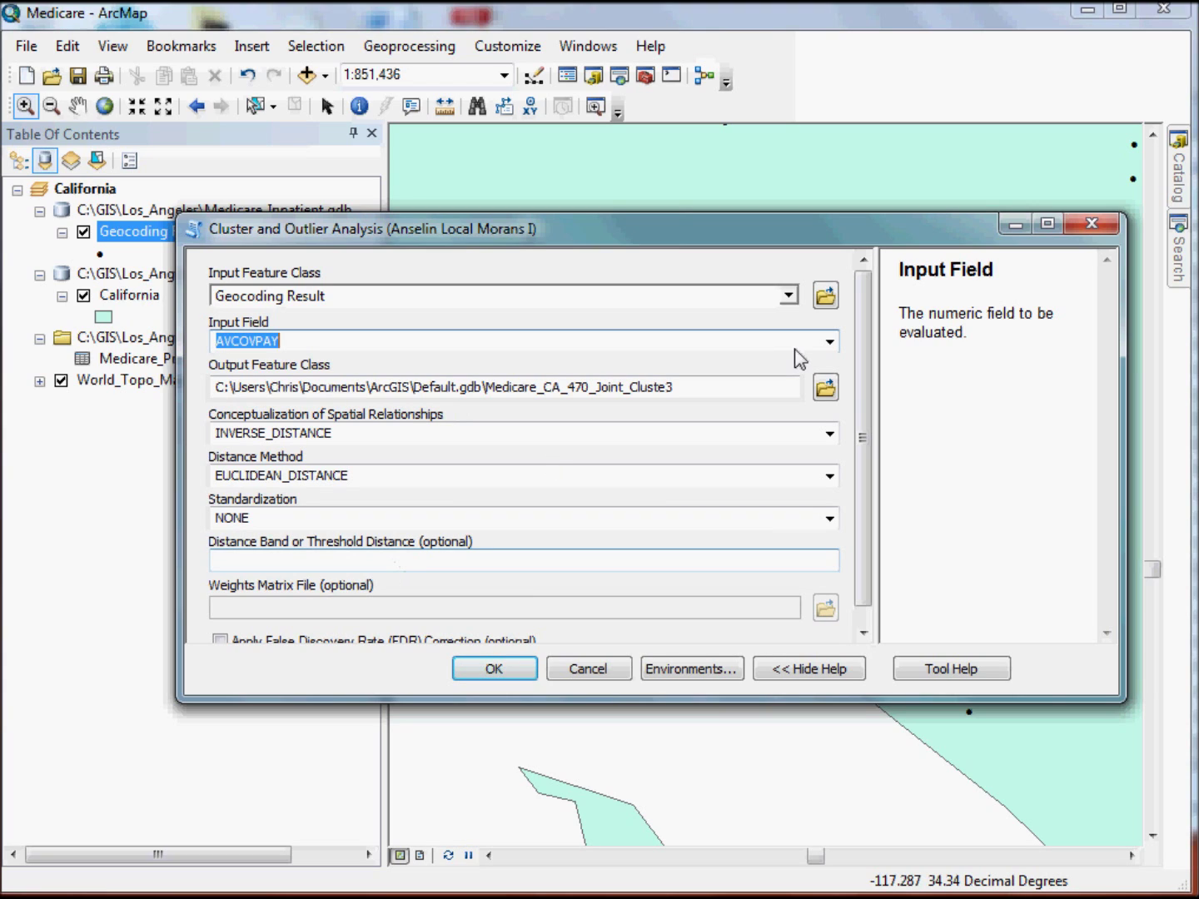
pyautogui.click(827, 388)
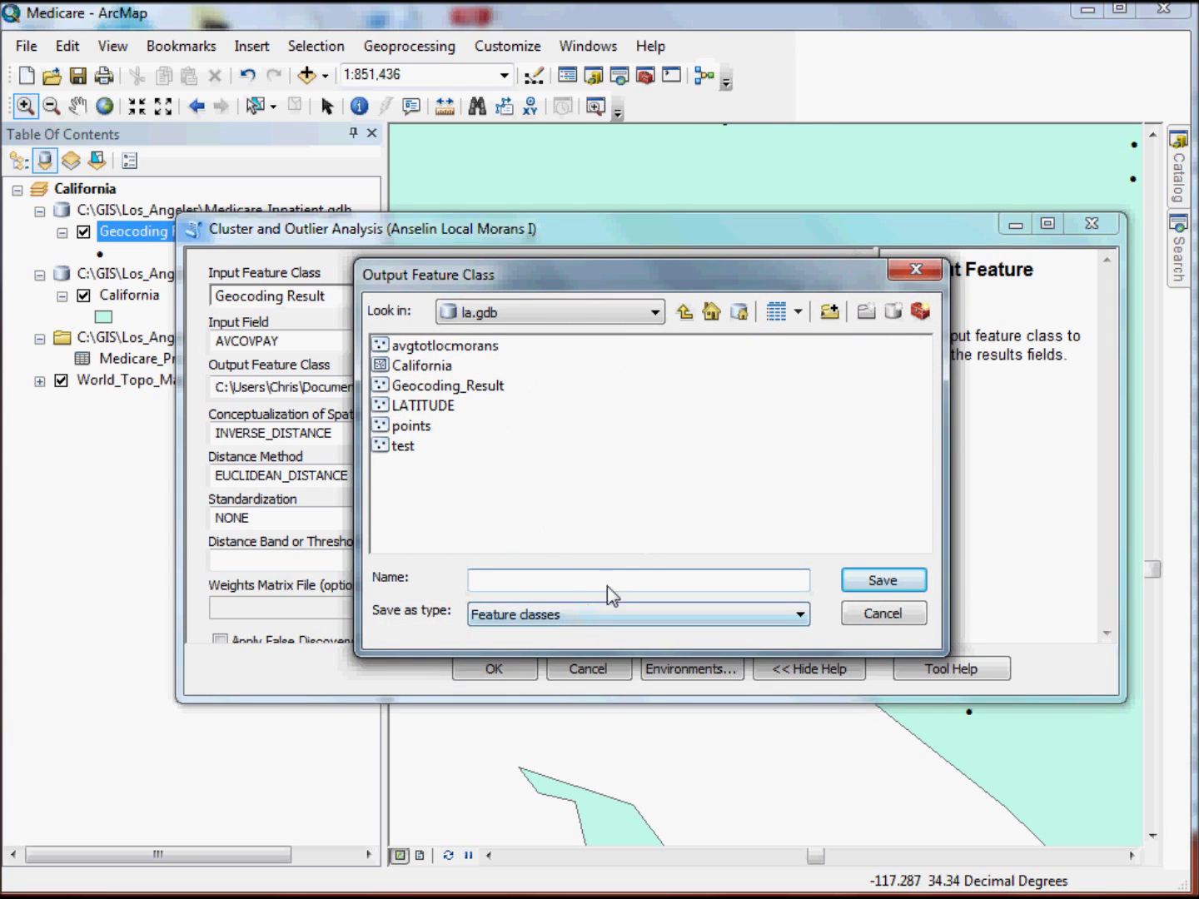
# Save the output feature class as lm inside the la.gdb geodatabase
pyautogui.click(685, 315)
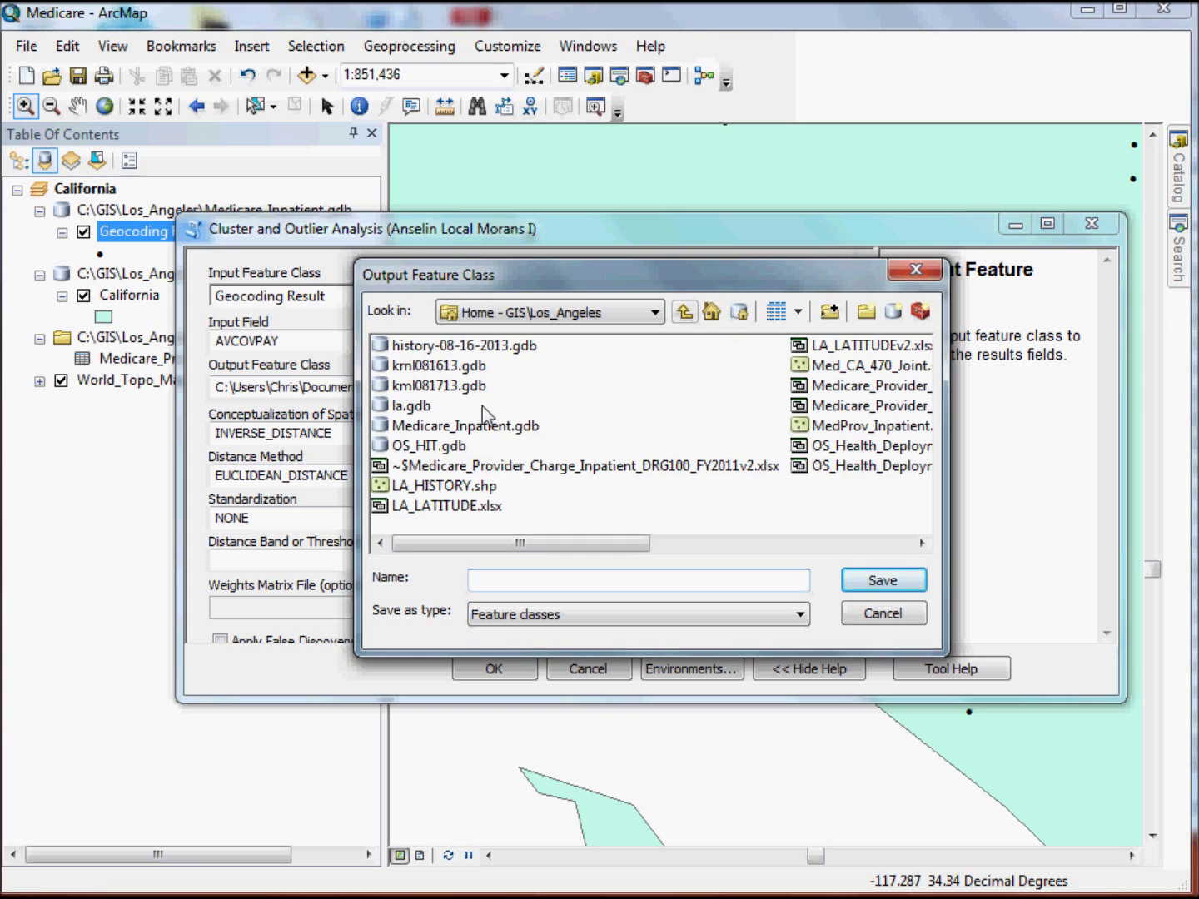
pyautogui.click(416, 406)
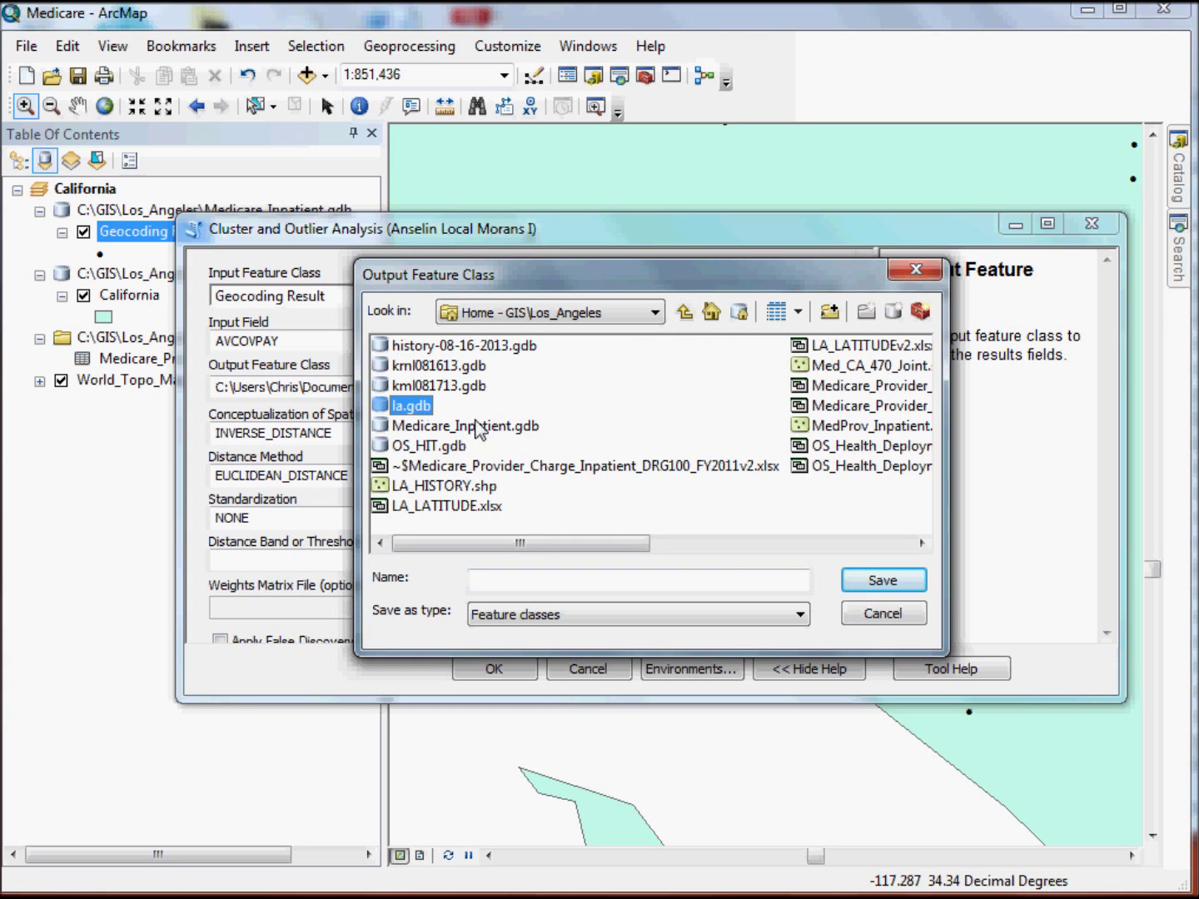
pyautogui.doubleClick(408, 410)
pyautogui.click(555, 588)
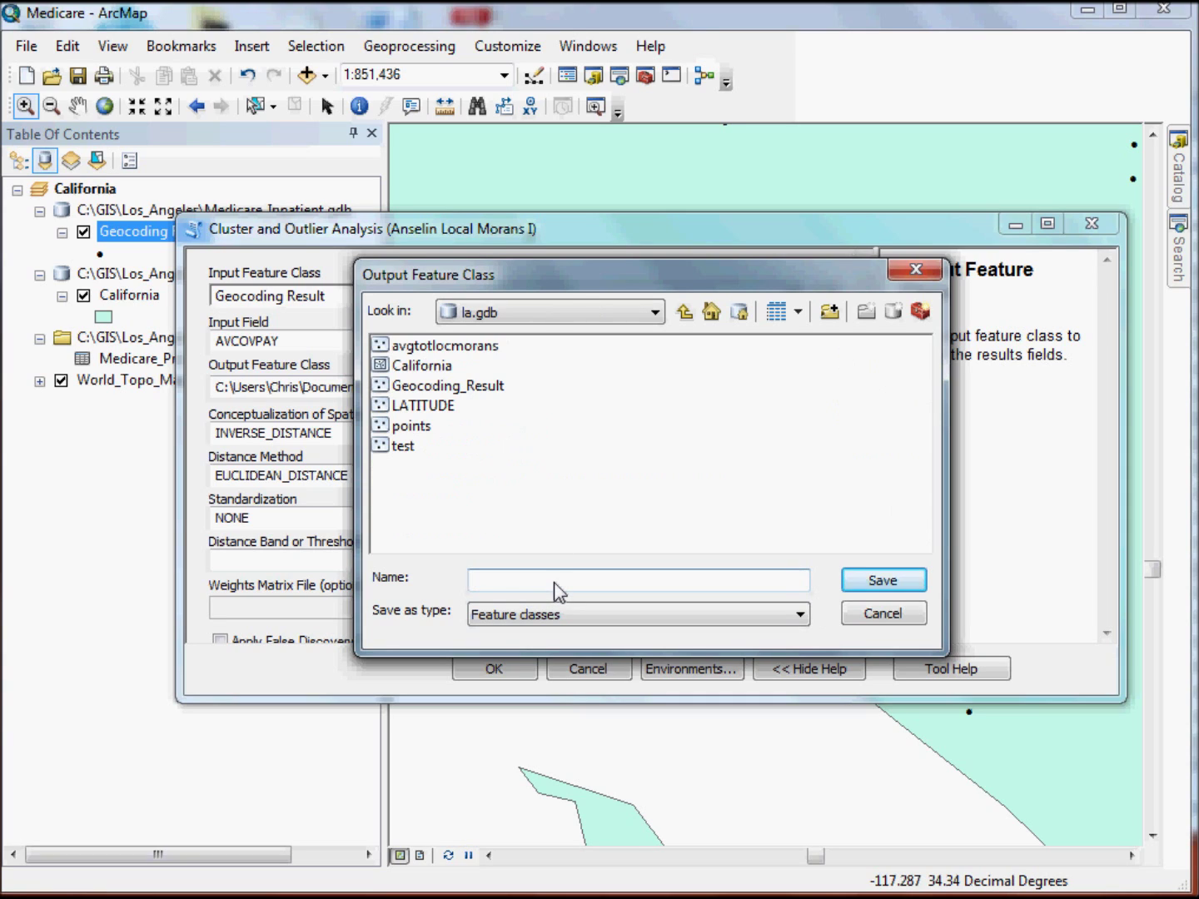
pyautogui.write('lm')
pyautogui.click(879, 582)
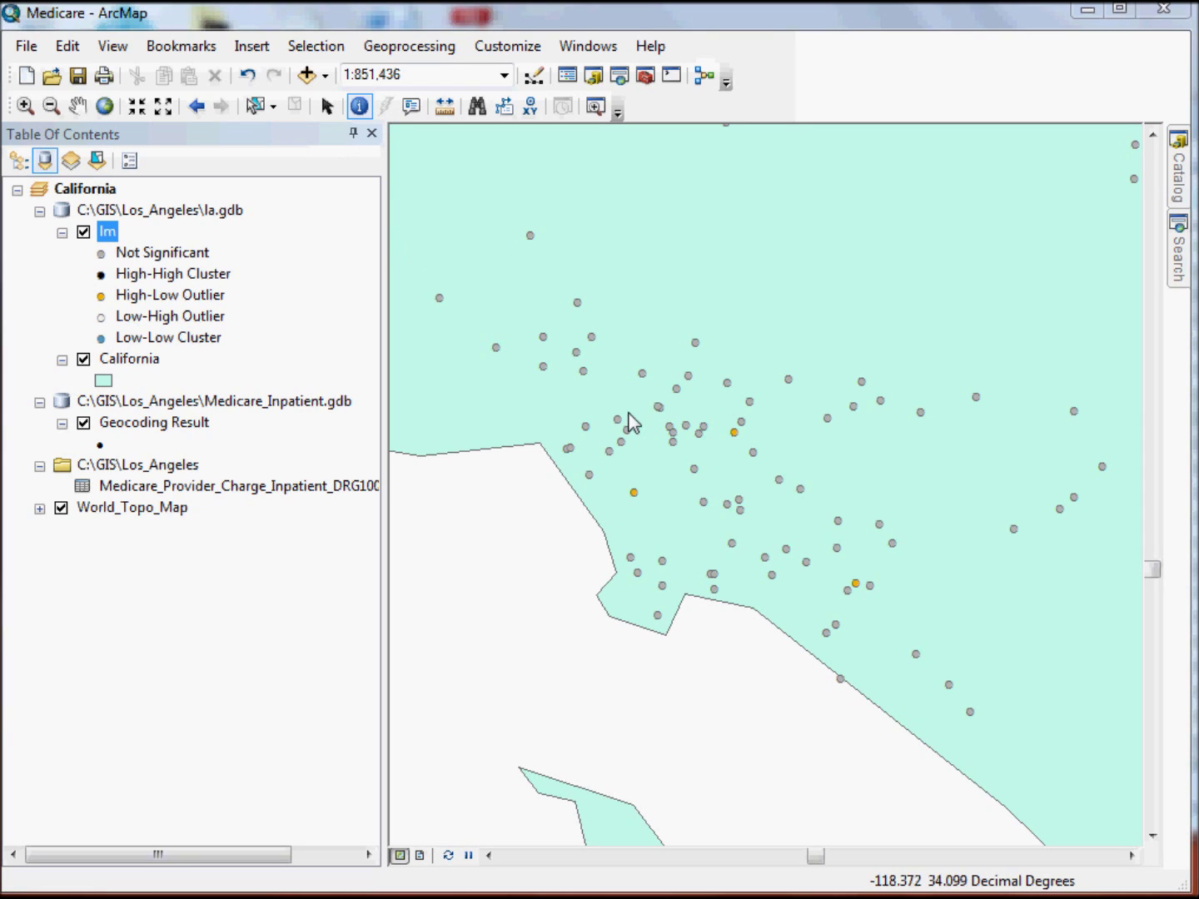
# Identify an orange High-Low Outlier hospital and check its AVCOVPAY value
pyautogui.click(733, 432)
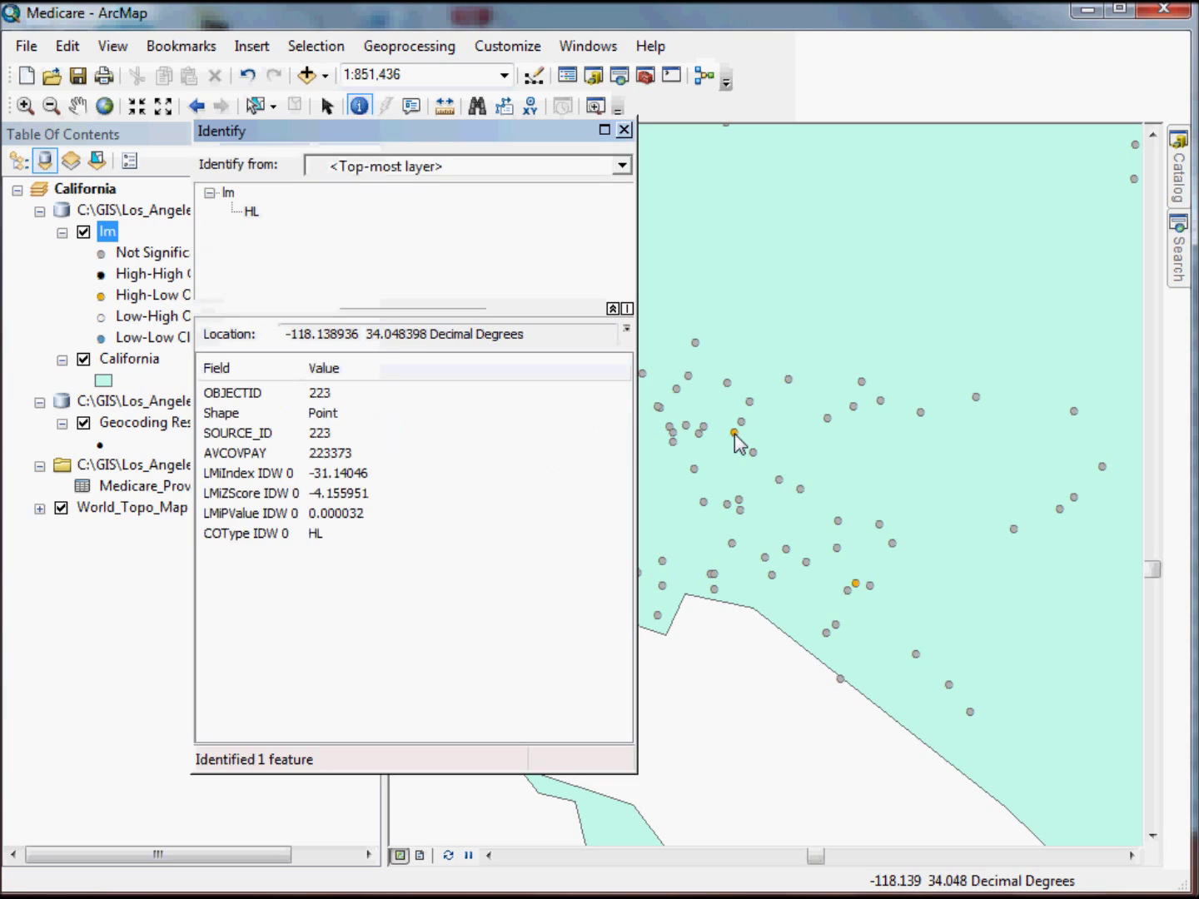
pyautogui.click(305, 456)
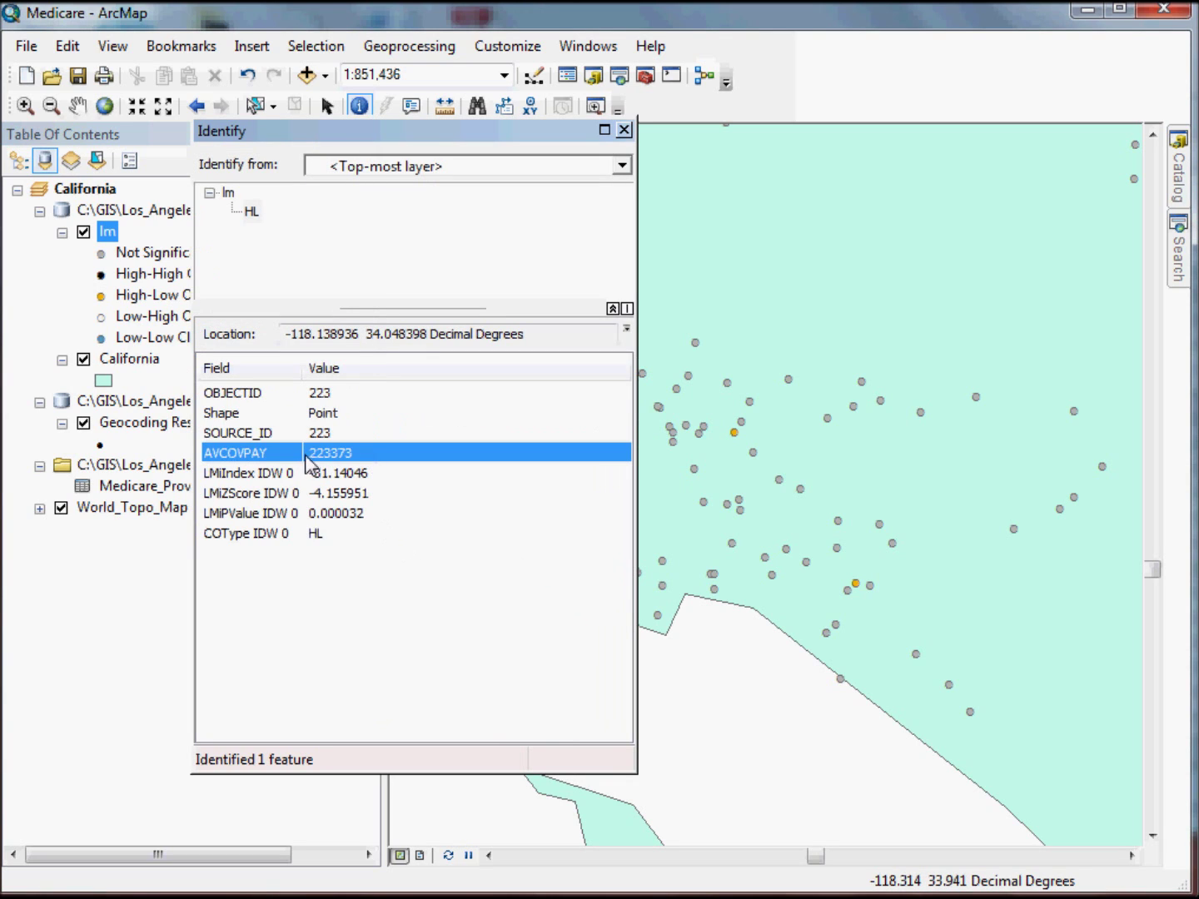
pyautogui.click(624, 131)
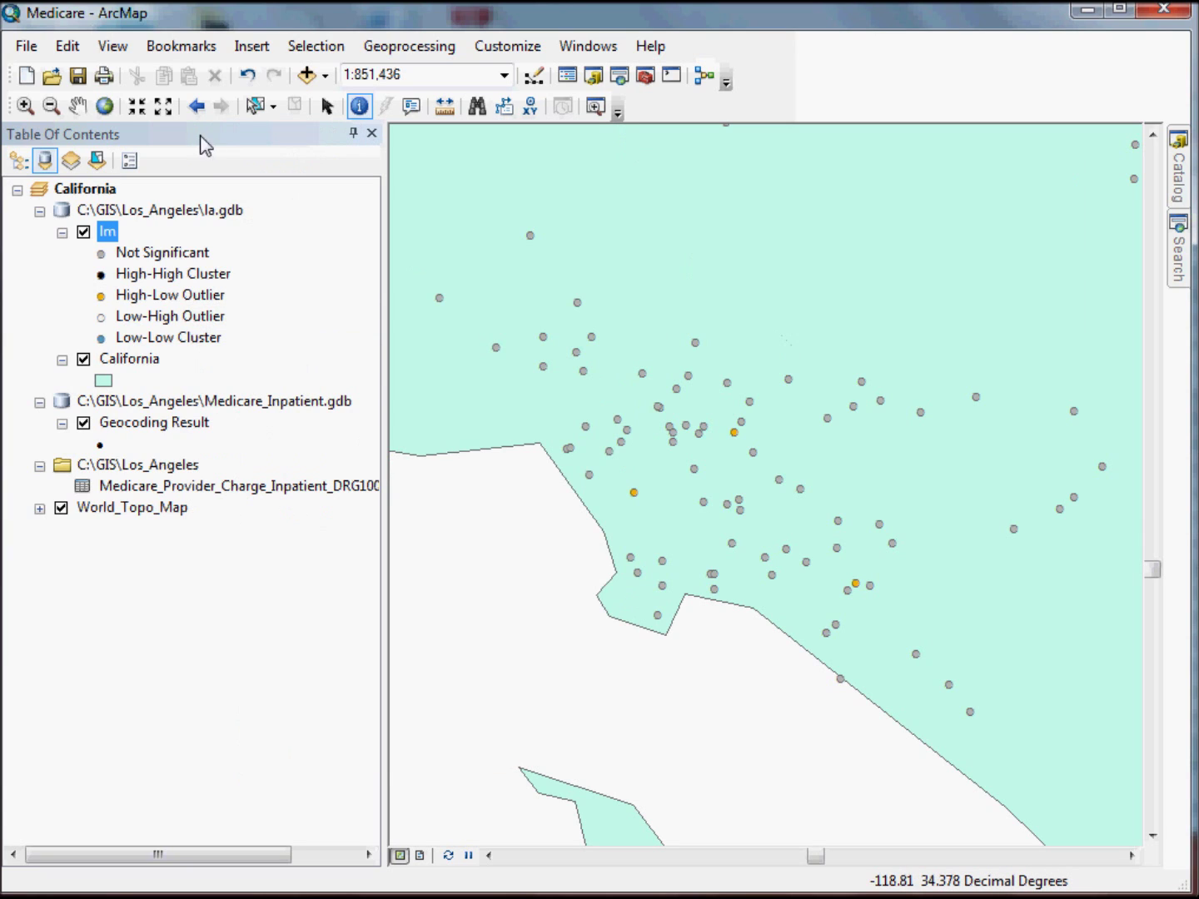
pyautogui.click(25, 105)
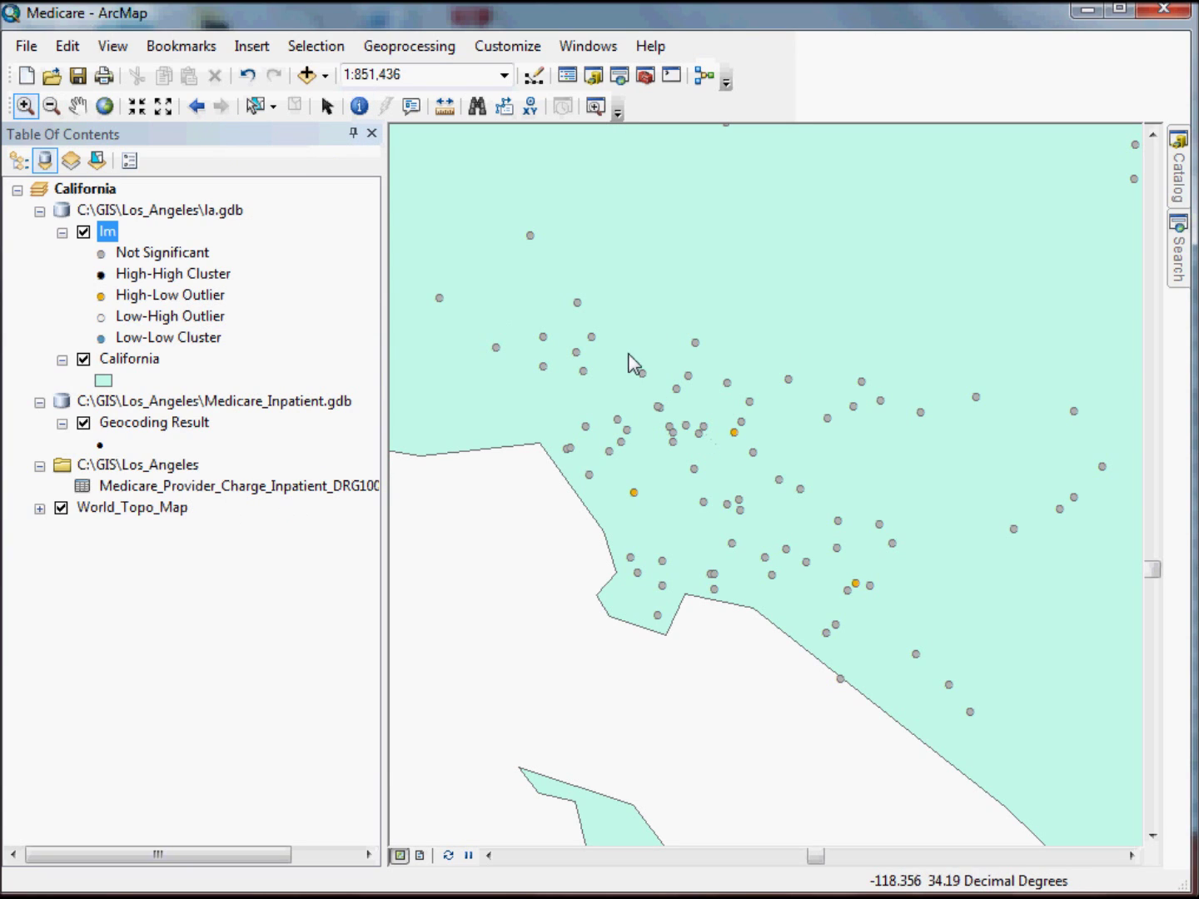
# Zoom into the central hospital cluster and draw High-Low Outliers as red Hospital 1 symbols, size 18
pyautogui.moveTo(627, 353); pyautogui.dragTo(897, 624)
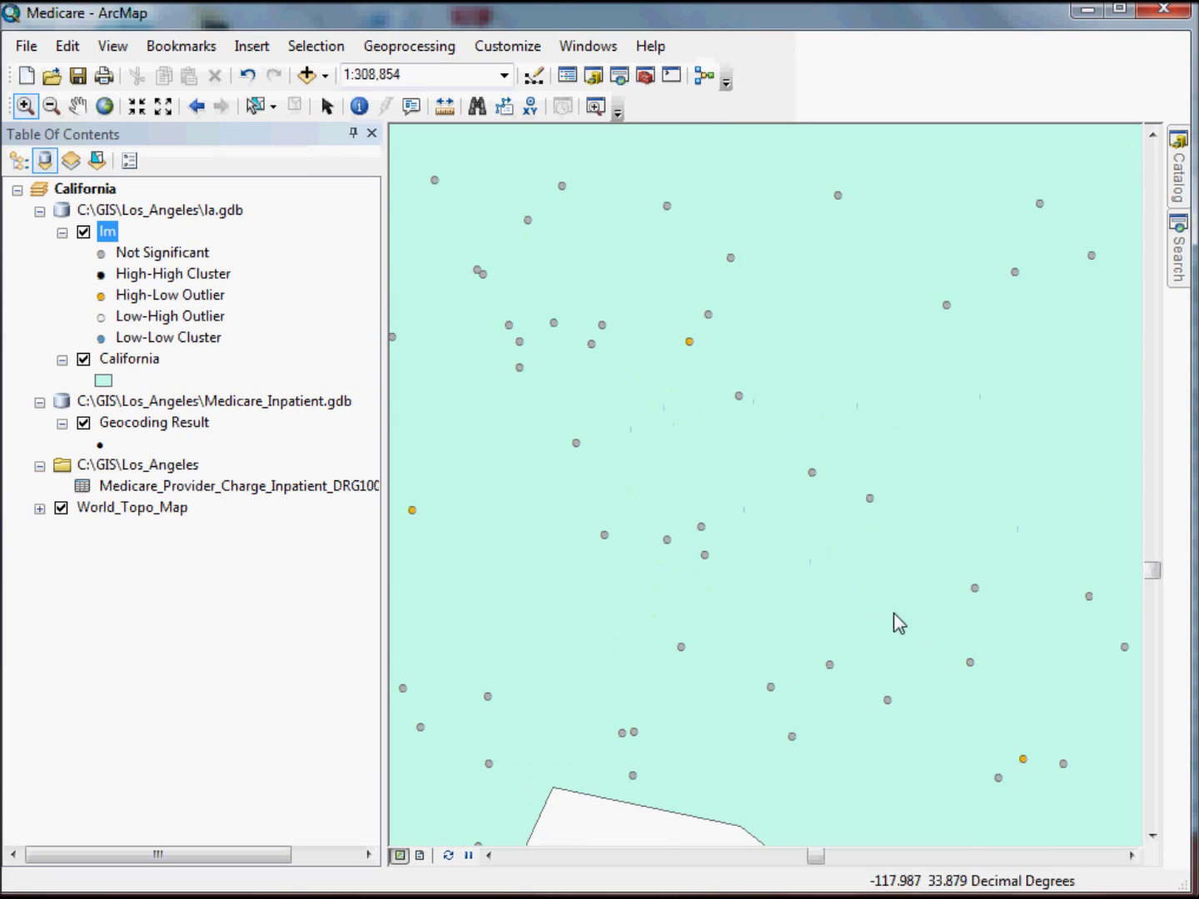
pyautogui.click(101, 296)
pyautogui.moveTo(657, 326); pyautogui.dragTo(672, 503)
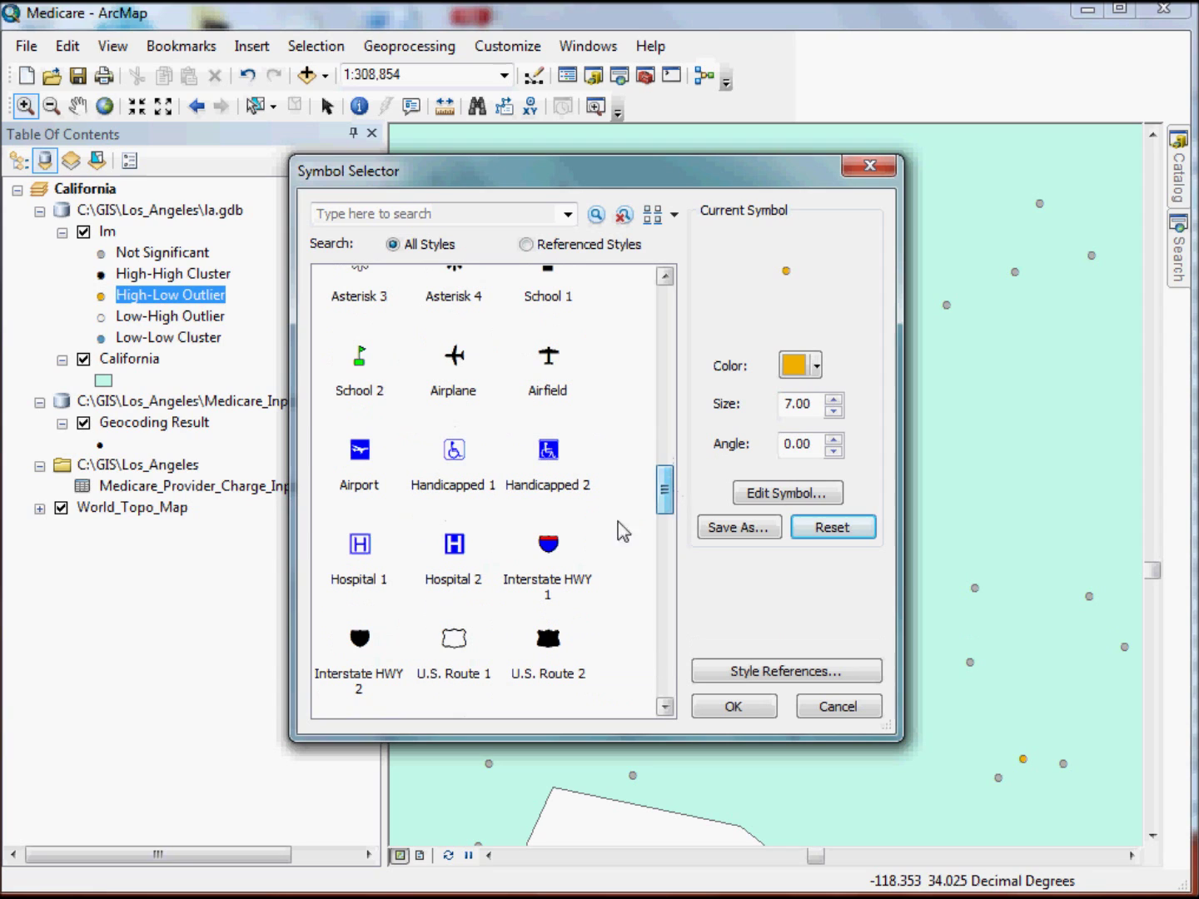
pyautogui.click(372, 550)
pyautogui.click(799, 366)
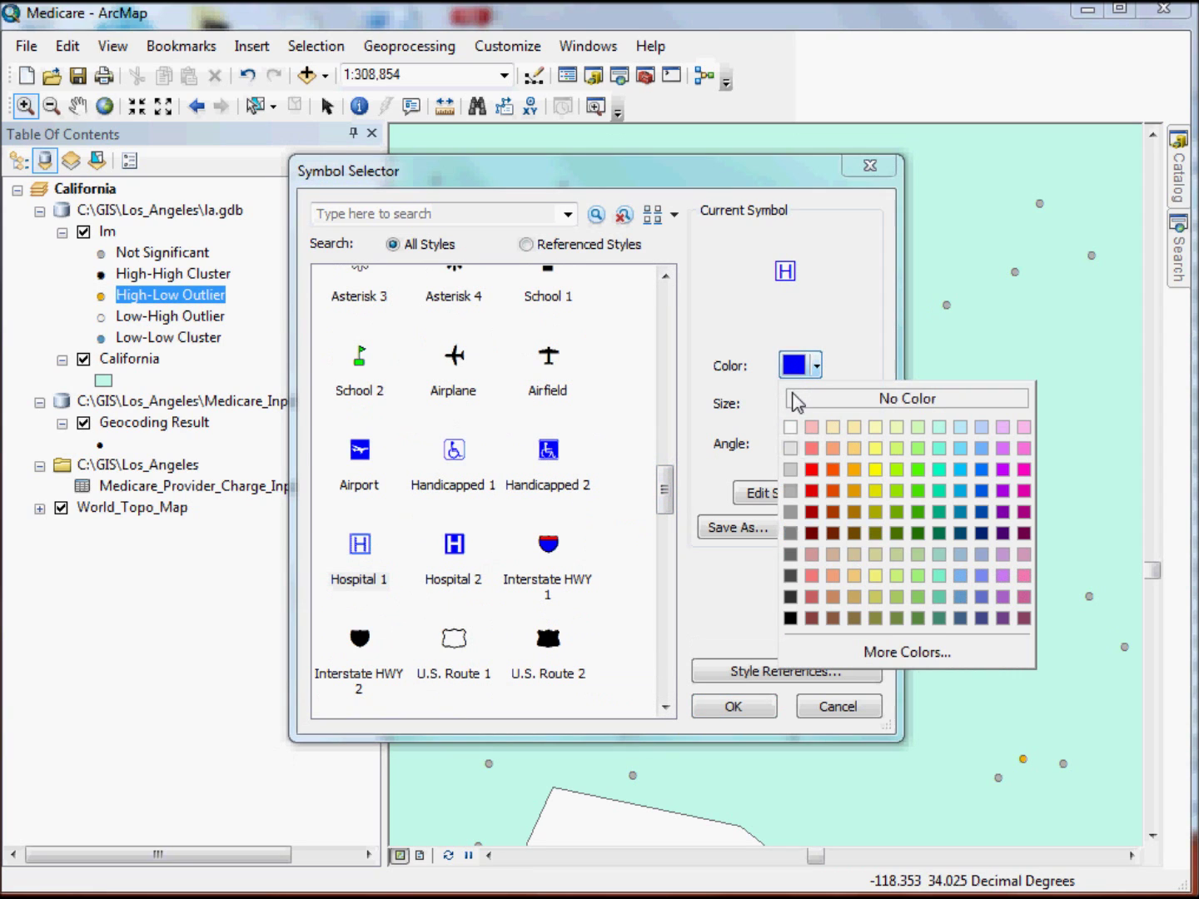
pyautogui.click(812, 490)
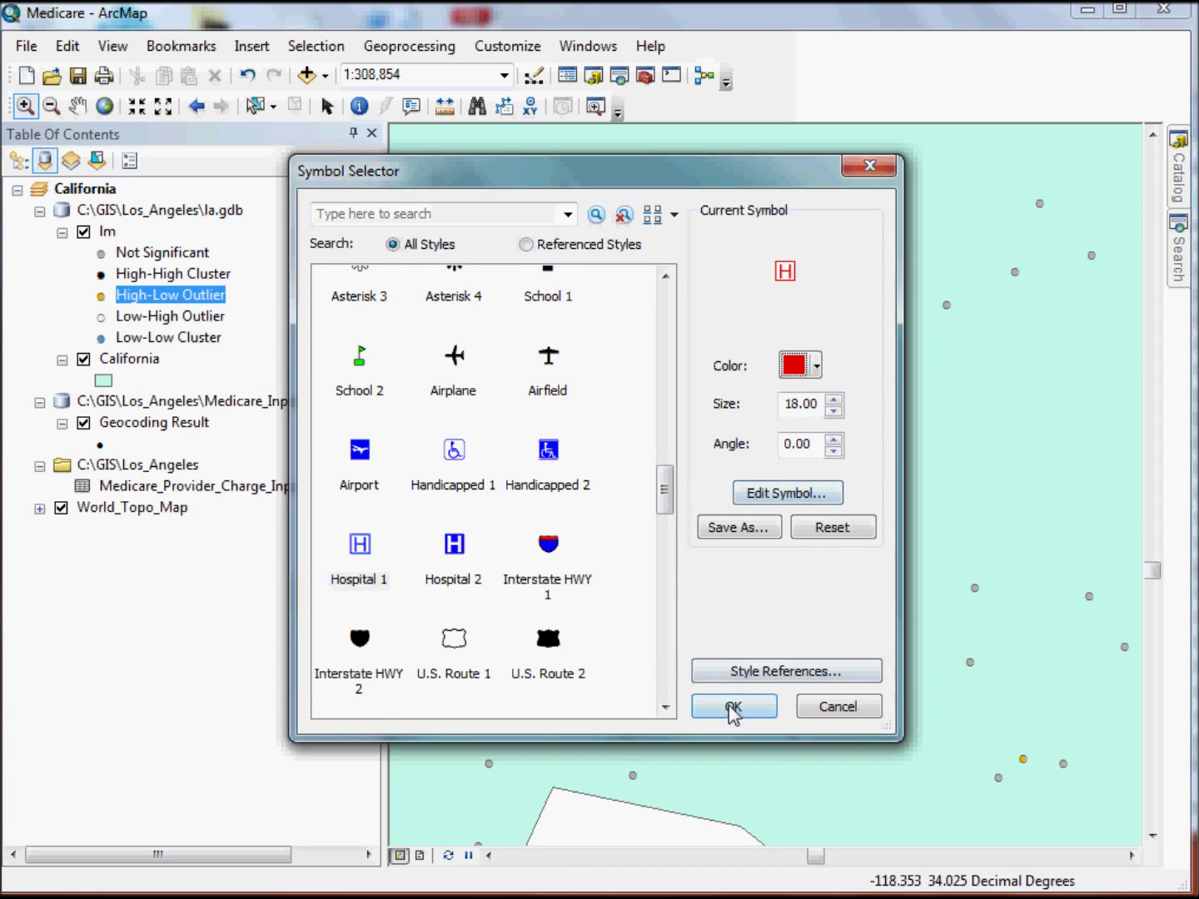
pyautogui.click(734, 708)
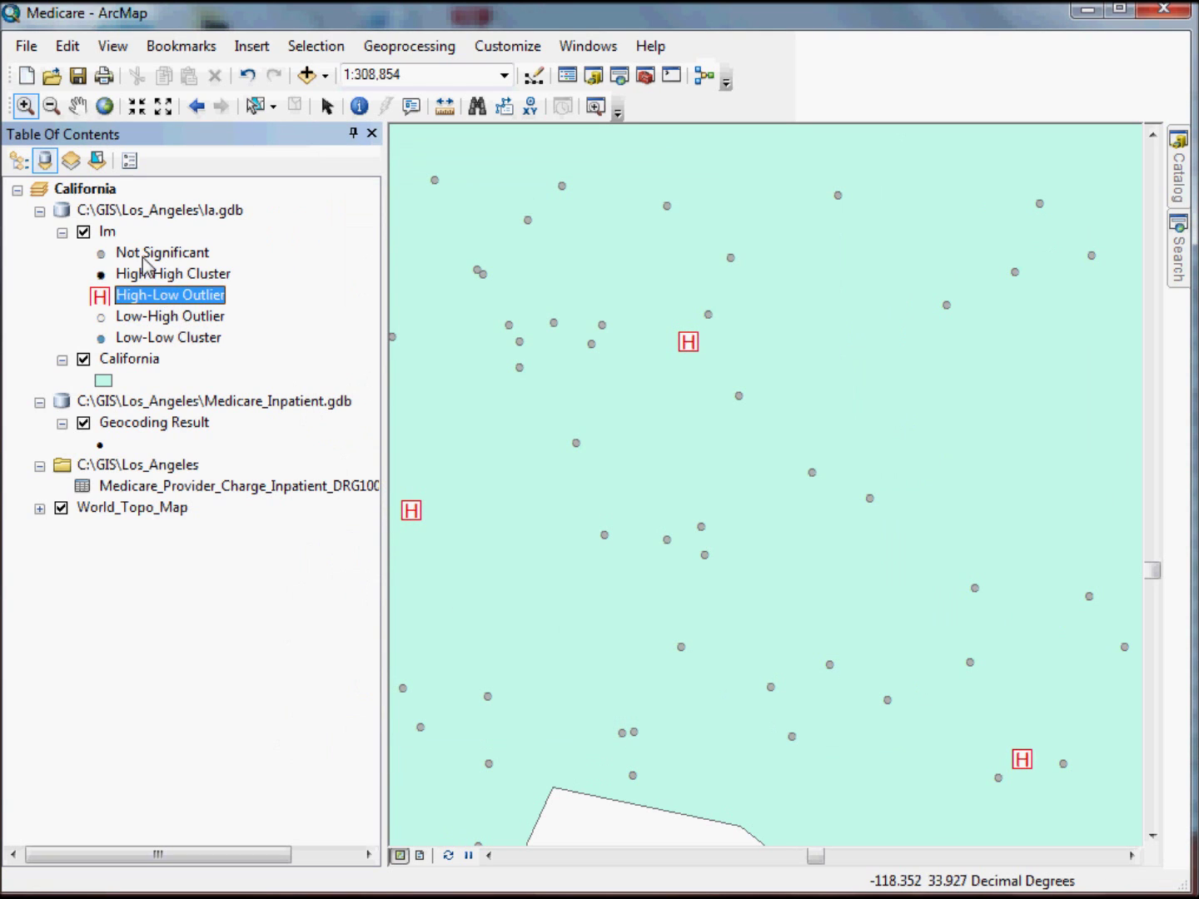
pyautogui.rightClick(107, 236)
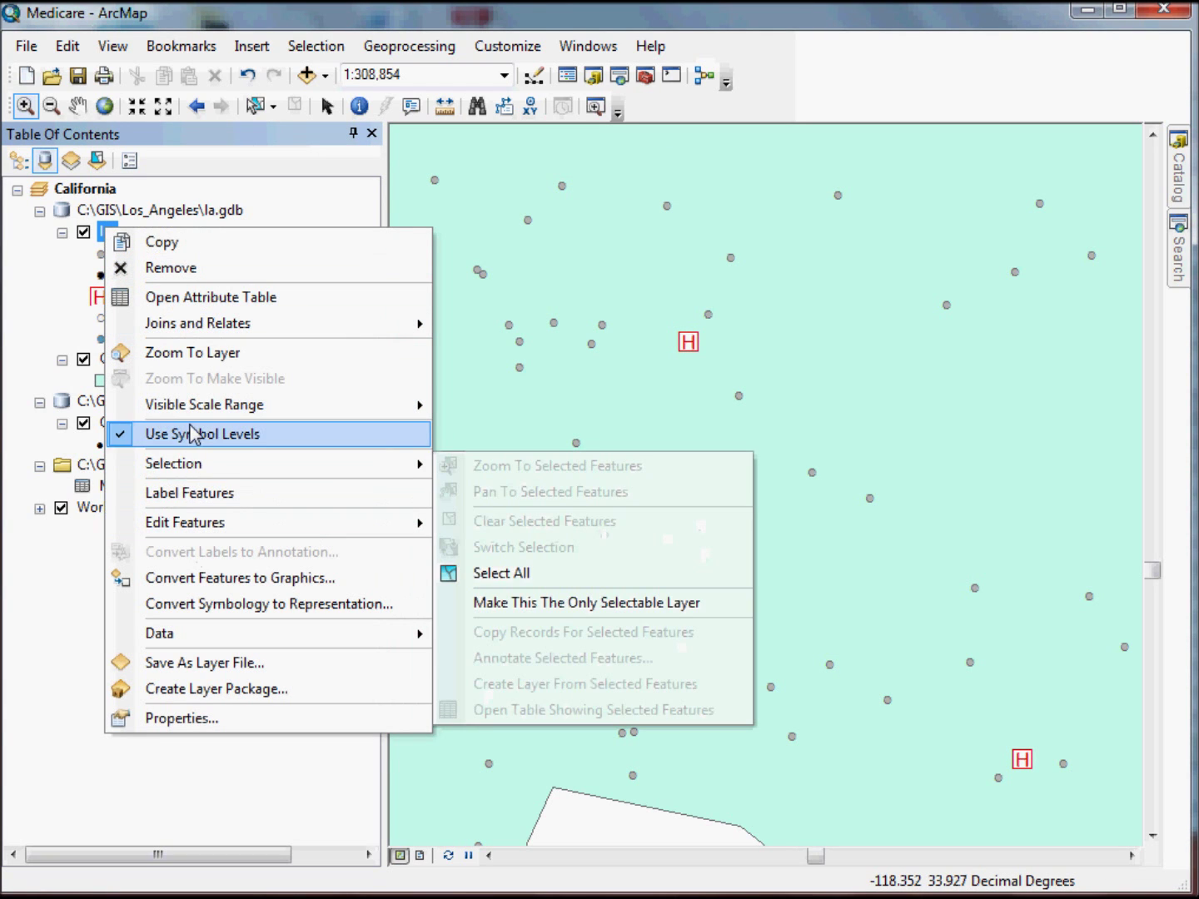
# Label the lm layer's outliers as 'HL' using the COType IDW 0 field
pyautogui.click(200, 494)
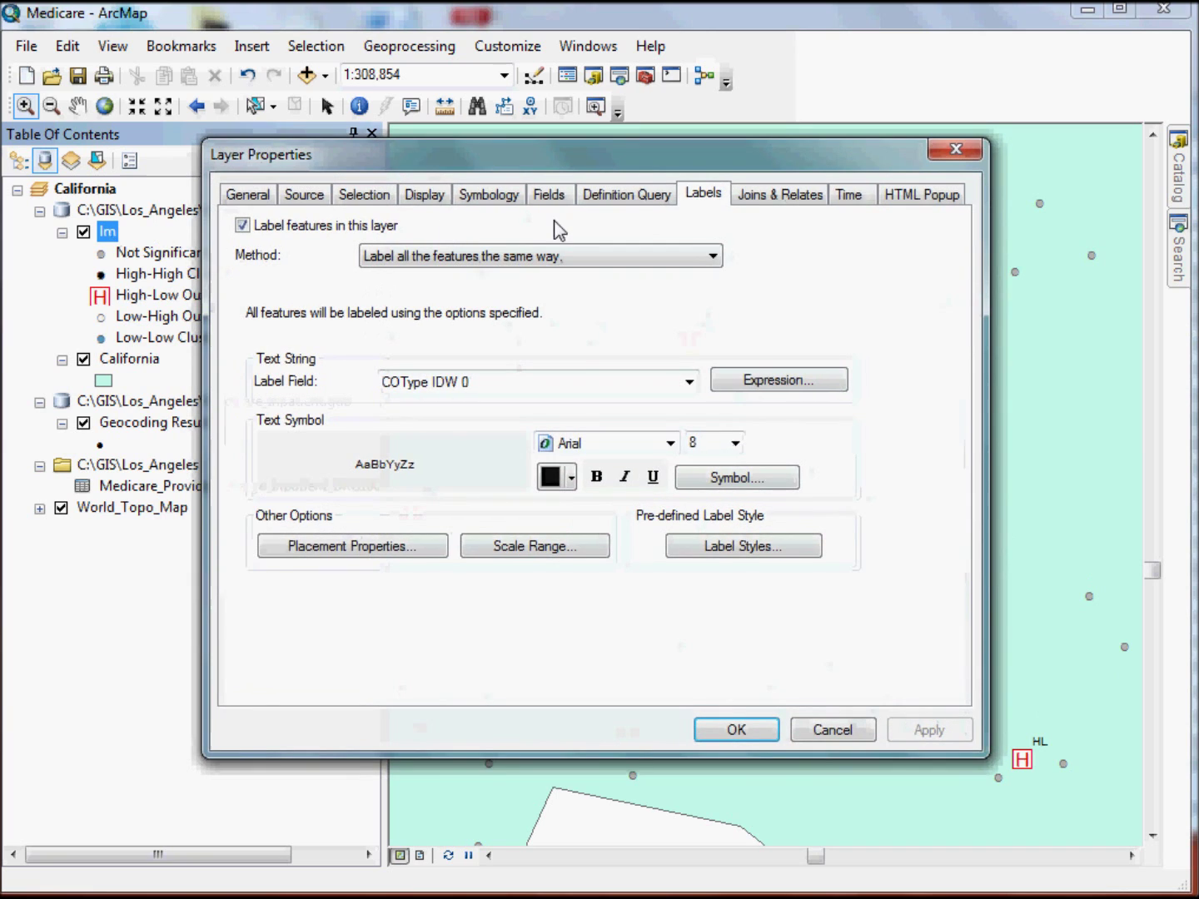
pyautogui.click(687, 382)
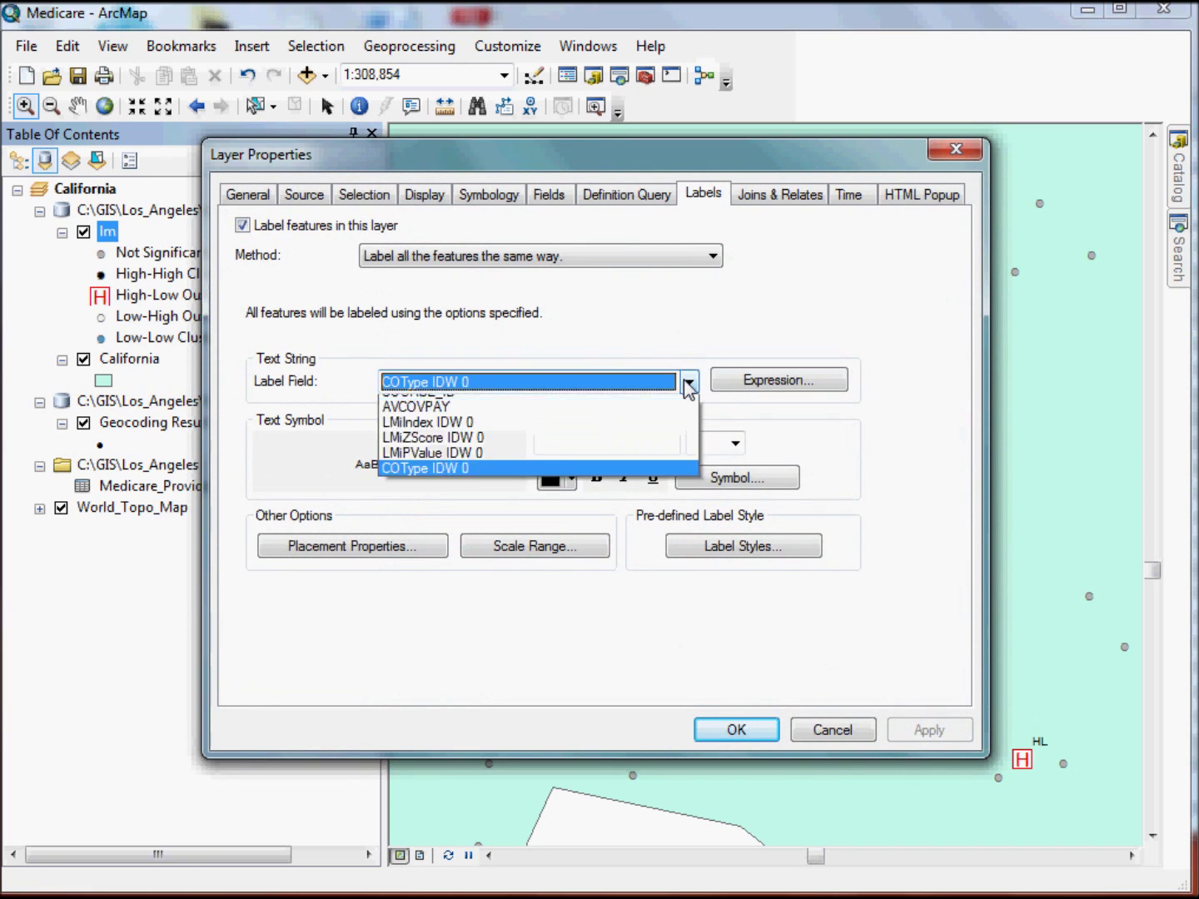
pyautogui.click(690, 382)
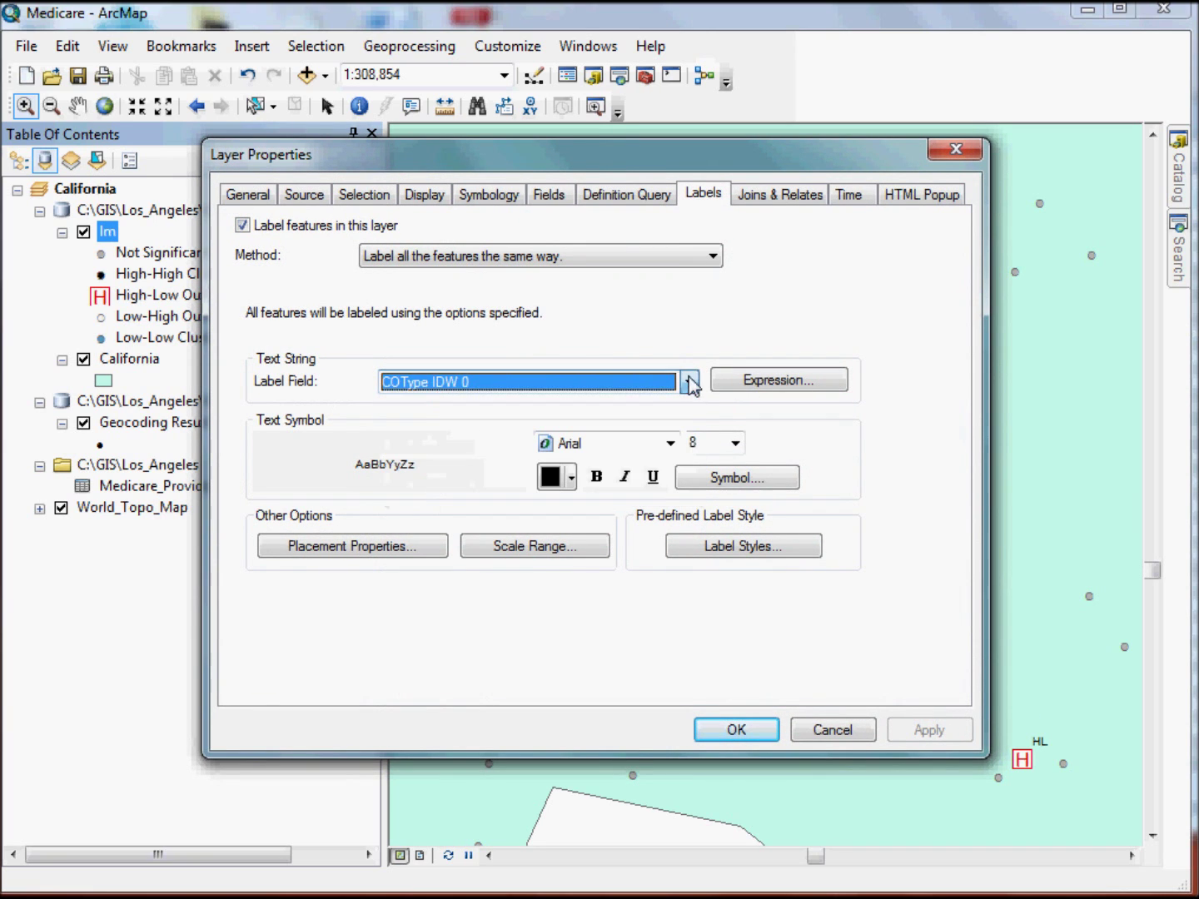
pyautogui.click(835, 729)
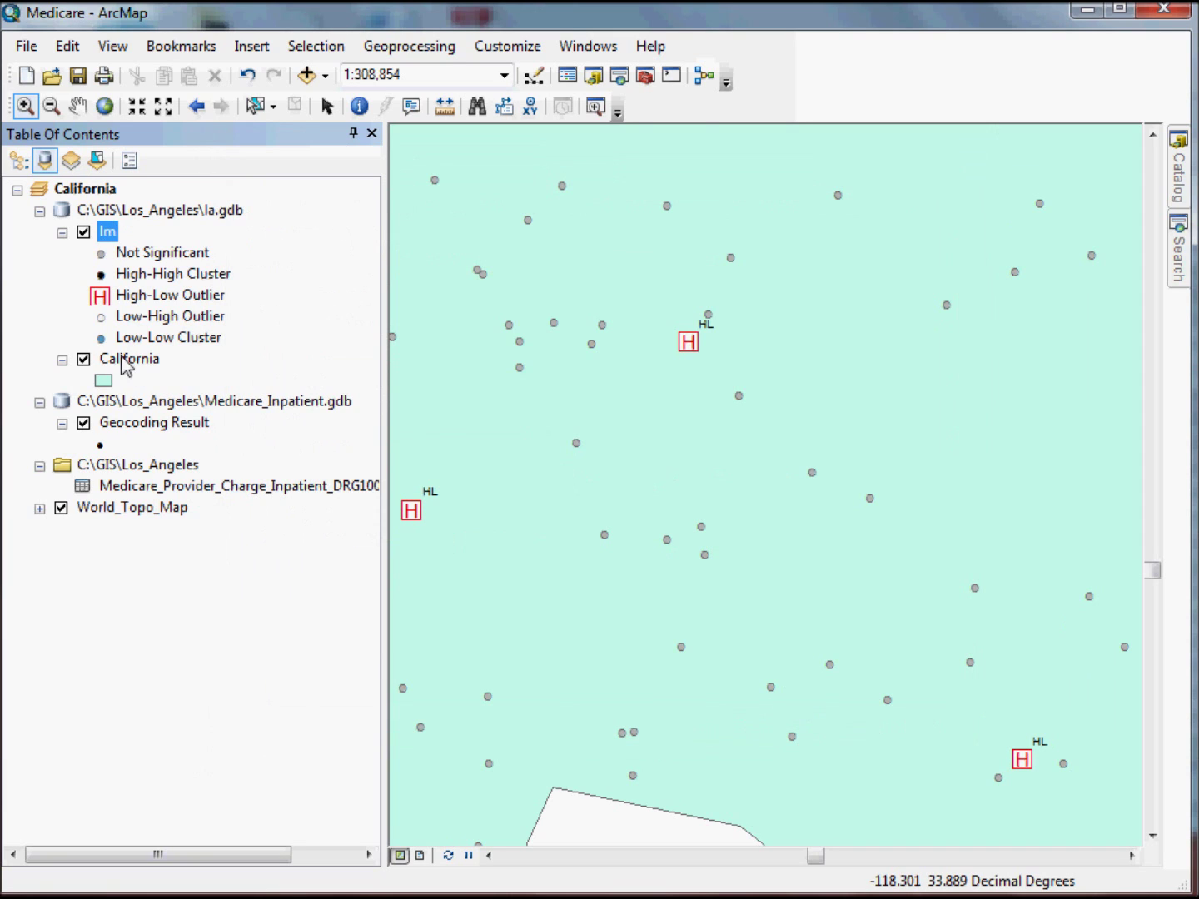
pyautogui.rightClick(159, 426)
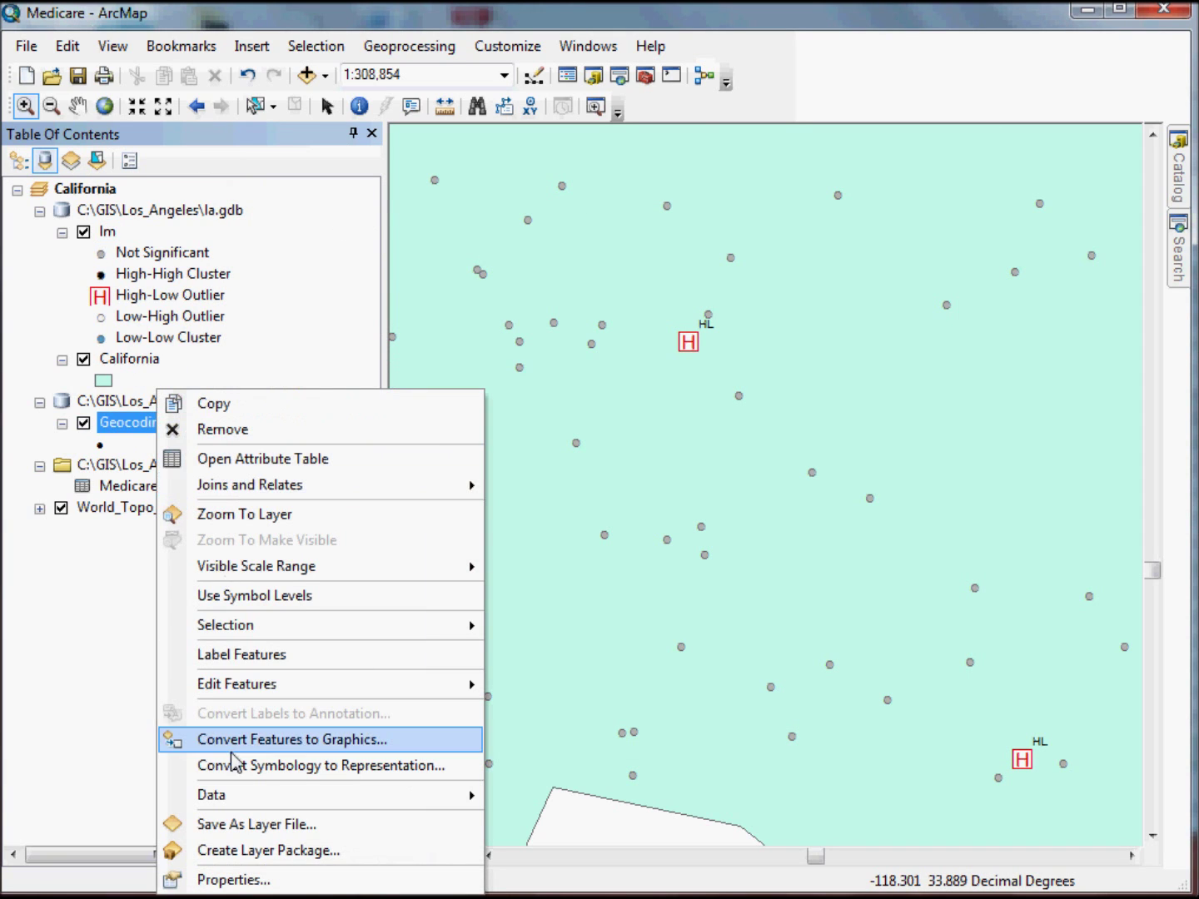
# Label Geocoding Result hospitals with AVCOVPAY dollar charges, e.g. $223,373.00, and confirm the label field
pyautogui.click(243, 656)
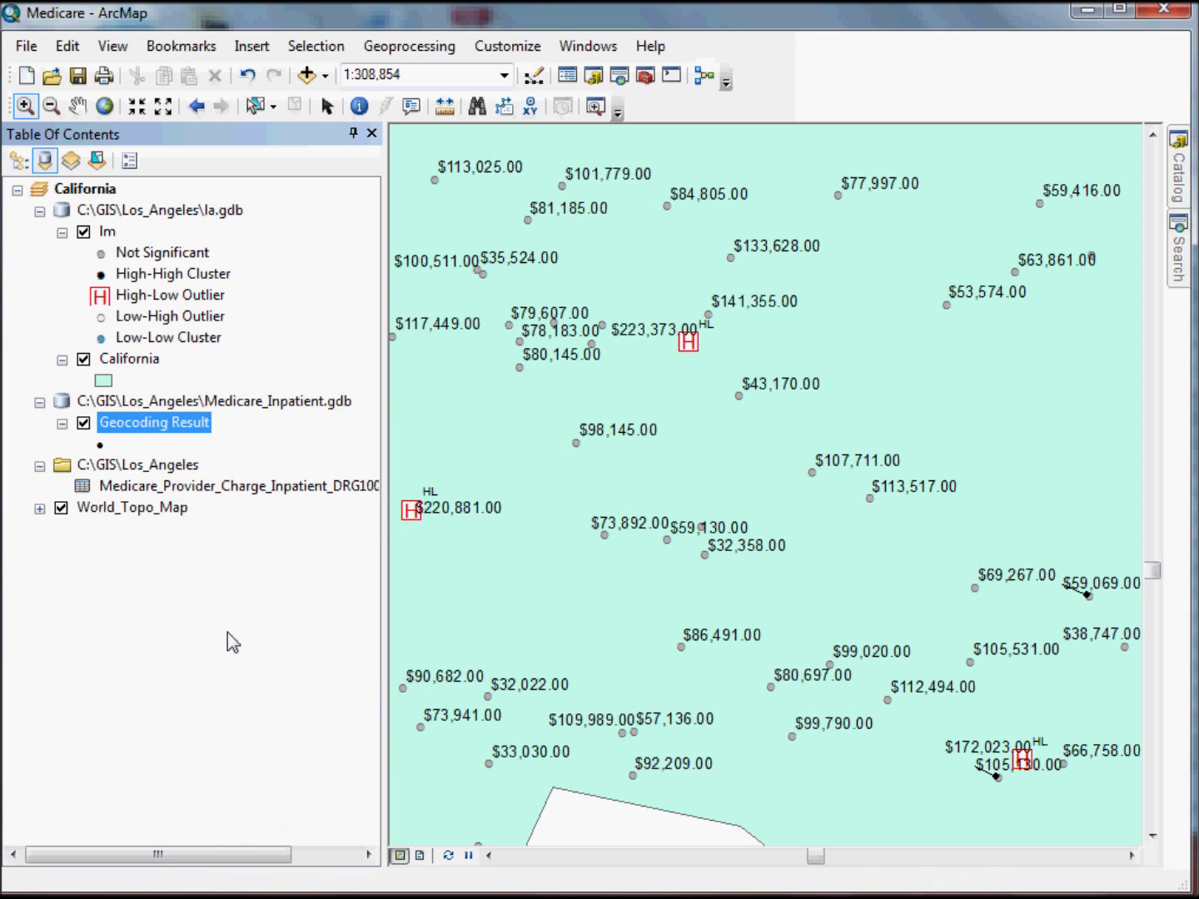
pyautogui.doubleClick(176, 424)
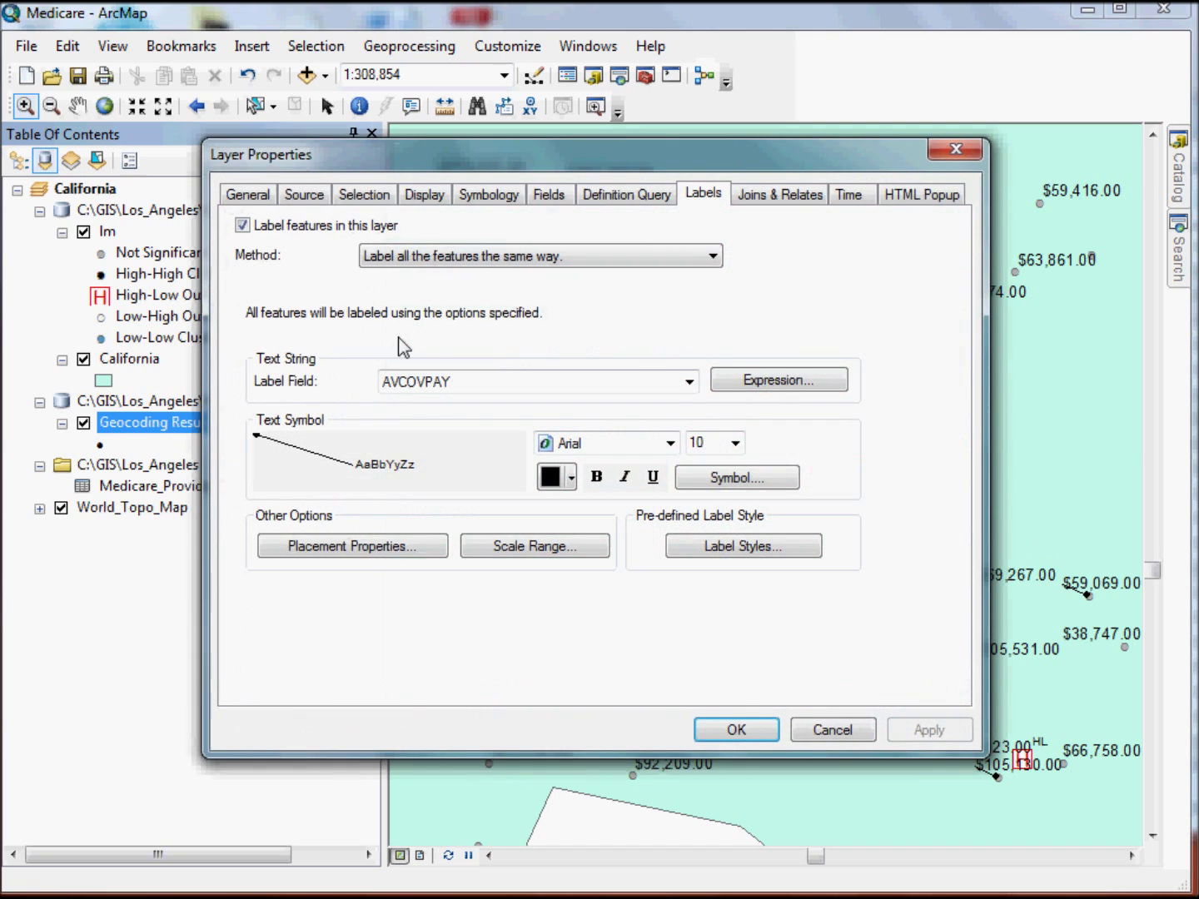
pyautogui.click(834, 730)
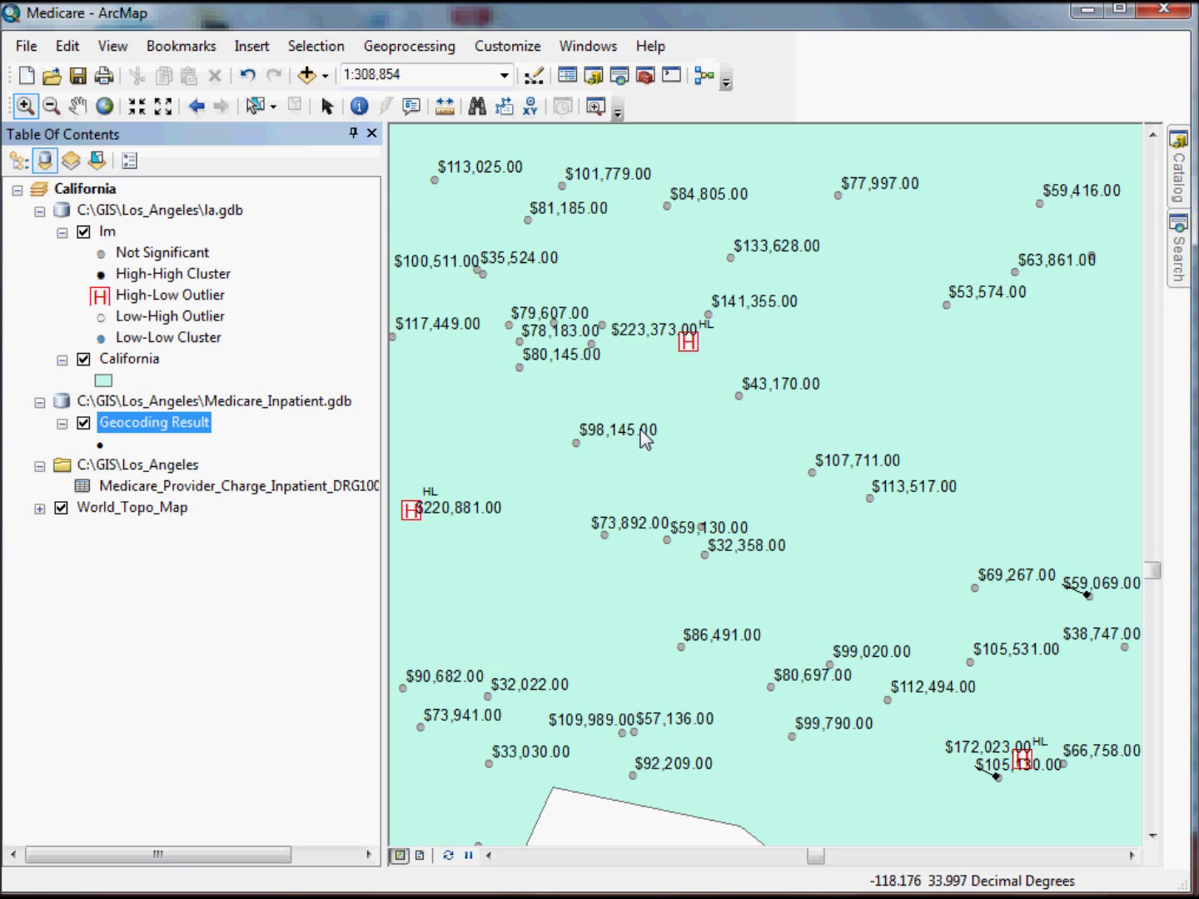
# Switch off the teal California layer, then open and dismiss the Add Basemap chooser
pyautogui.click(84, 358)
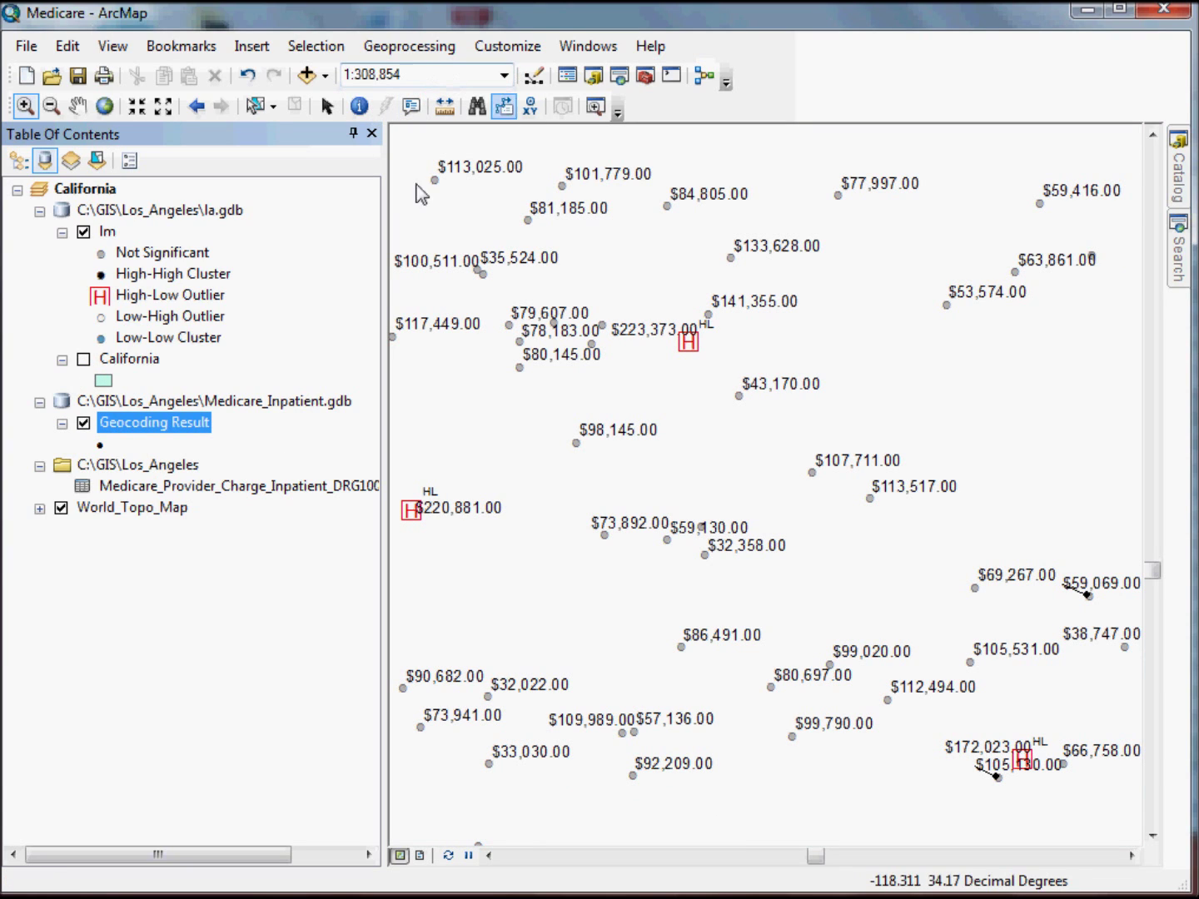
pyautogui.click(325, 76)
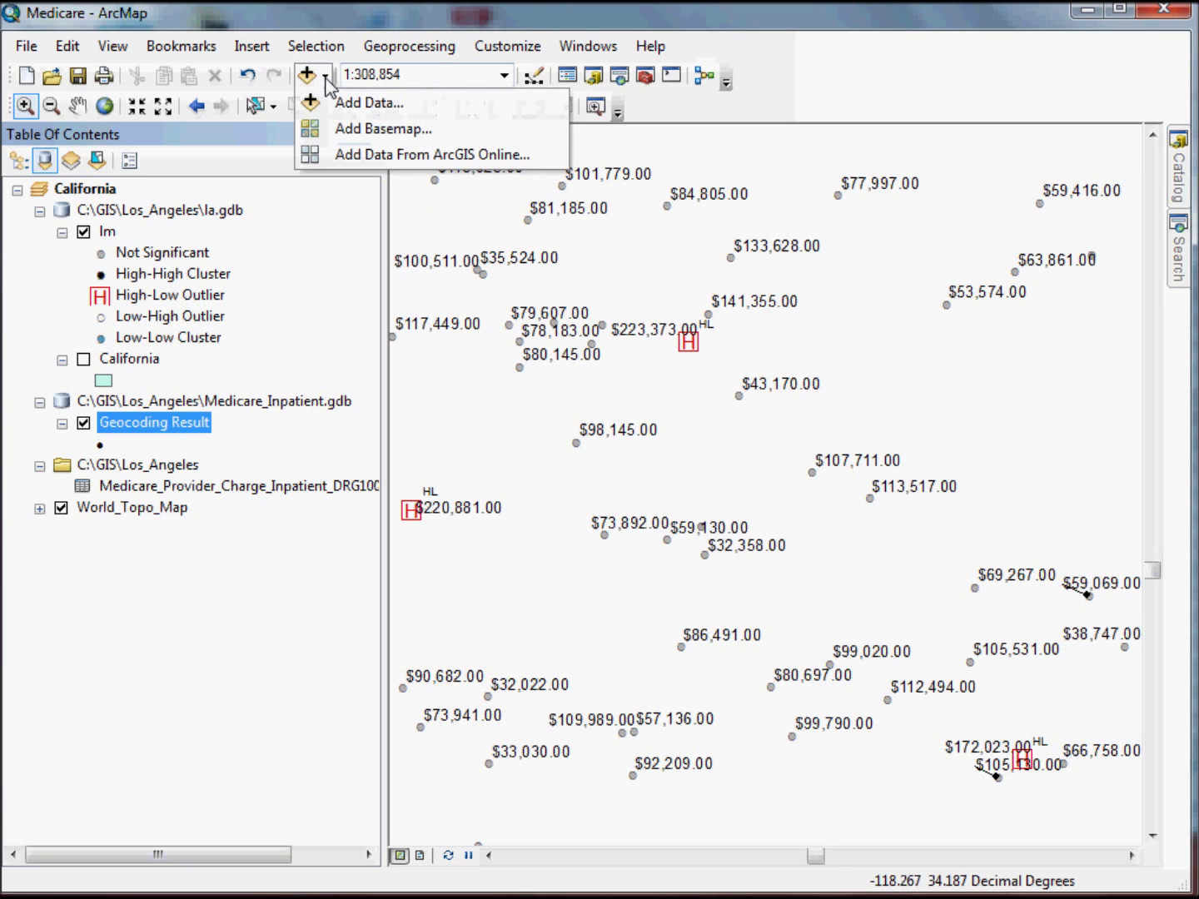
pyautogui.click(328, 130)
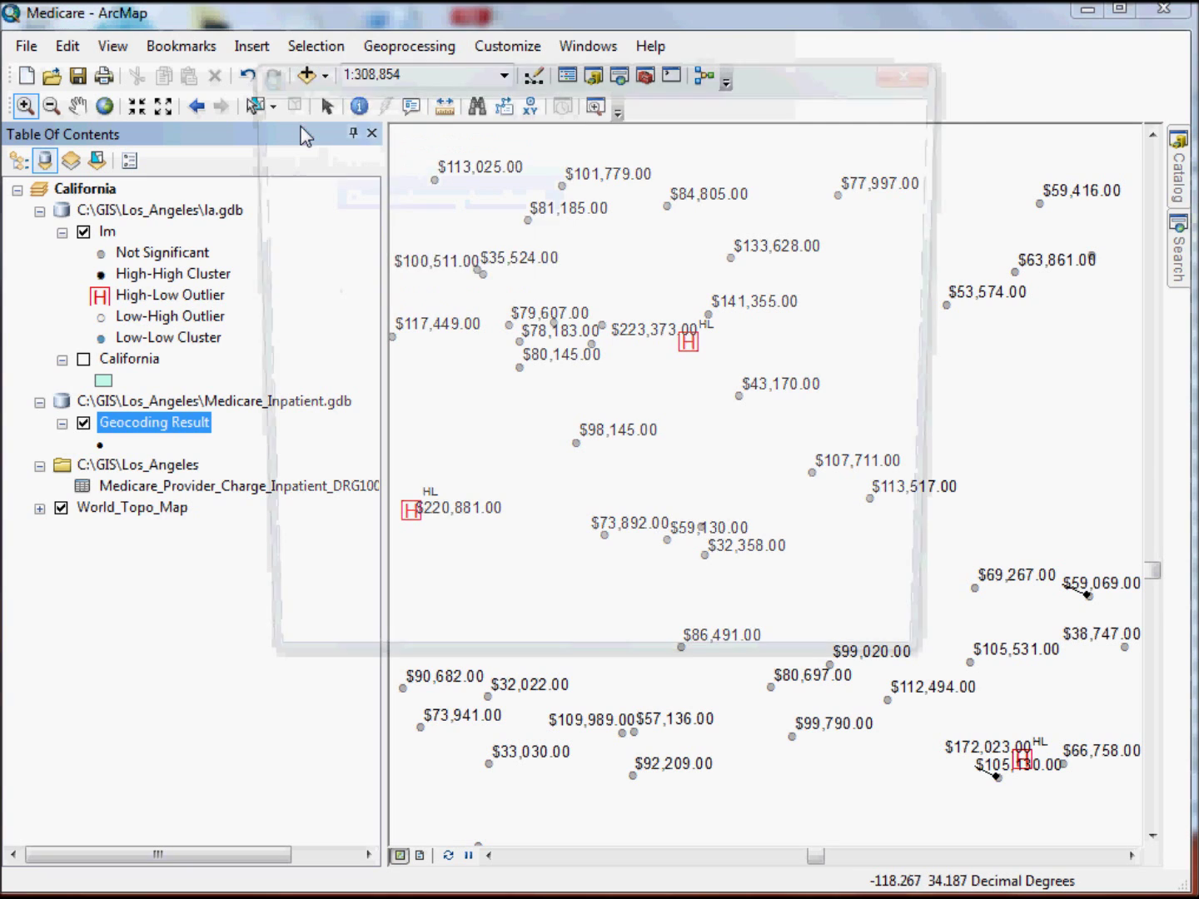
pyautogui.press('Escape')
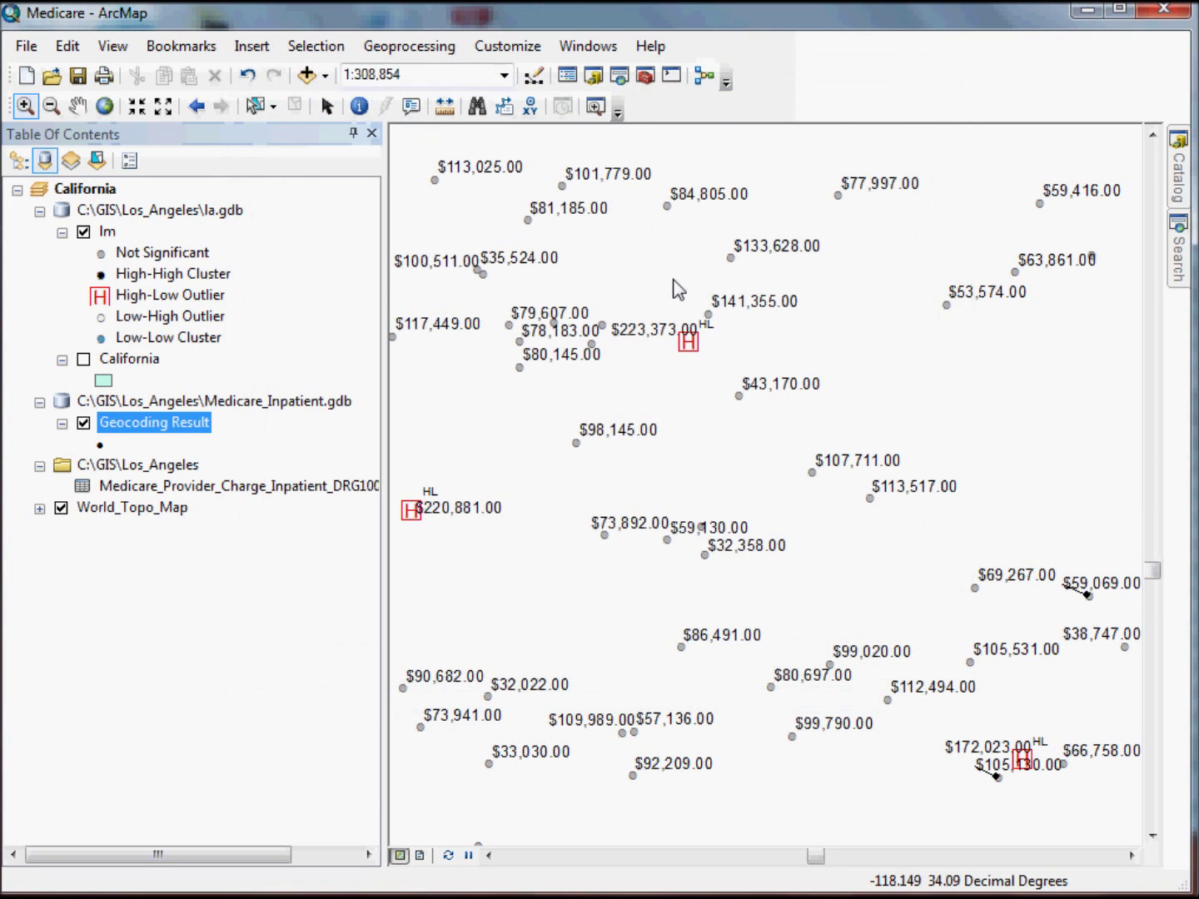